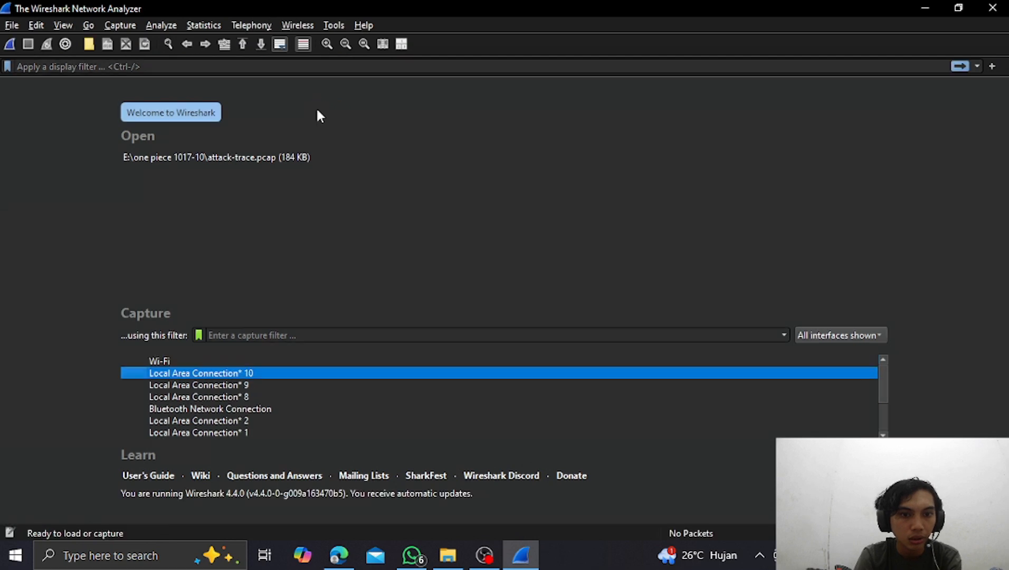
- Open the capture file attack-trace.pcap from the folder E:\one piece 1017-10
click(12, 26)
click(31, 41)
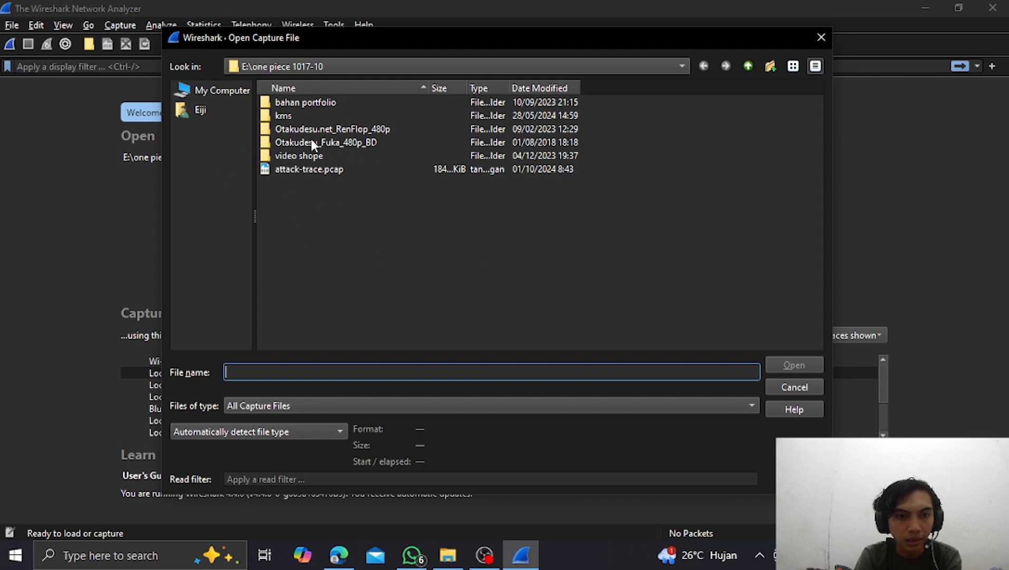
click(312, 170)
click(816, 365)
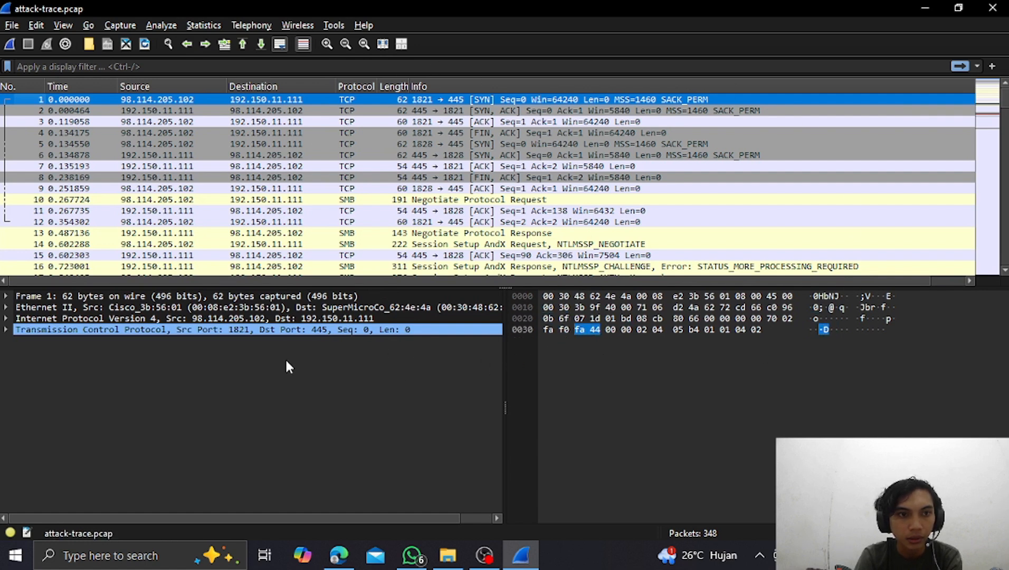
- Check the questions on the PEMBAHASAN slide in Edge, and list the capture's IPv4 endpoints in Wireshark
click(339, 555)
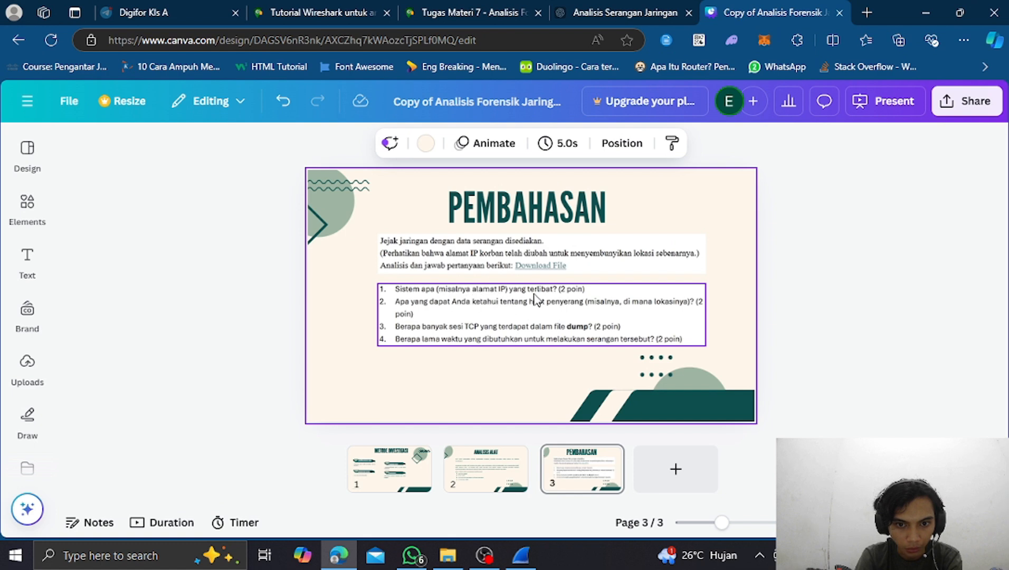
click(527, 559)
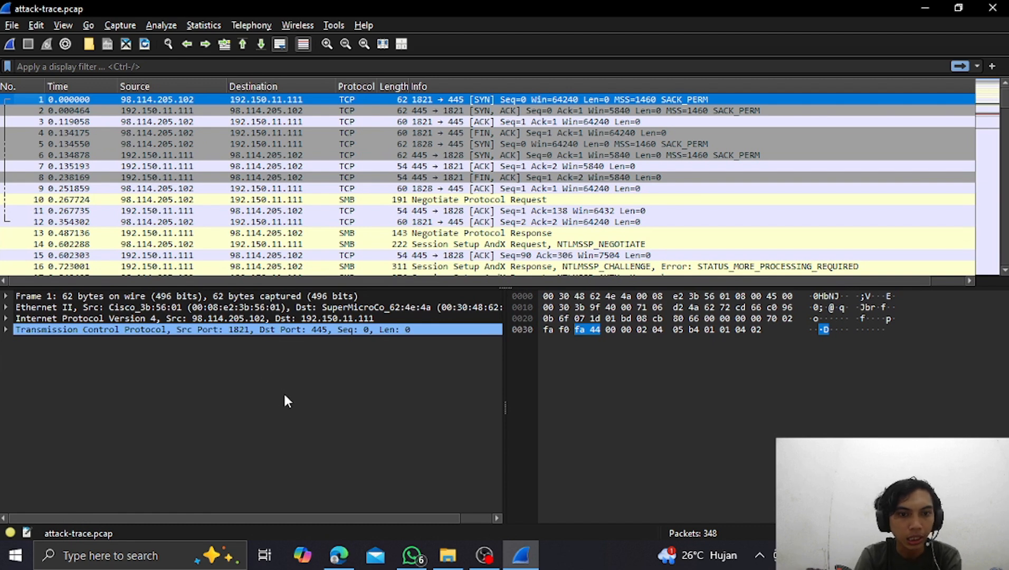
click(203, 26)
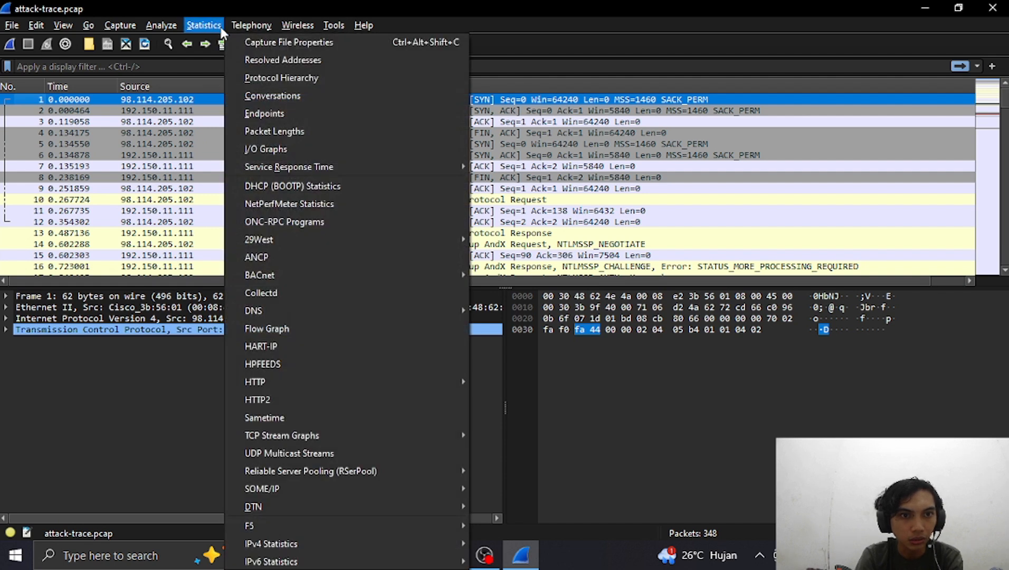
click(284, 115)
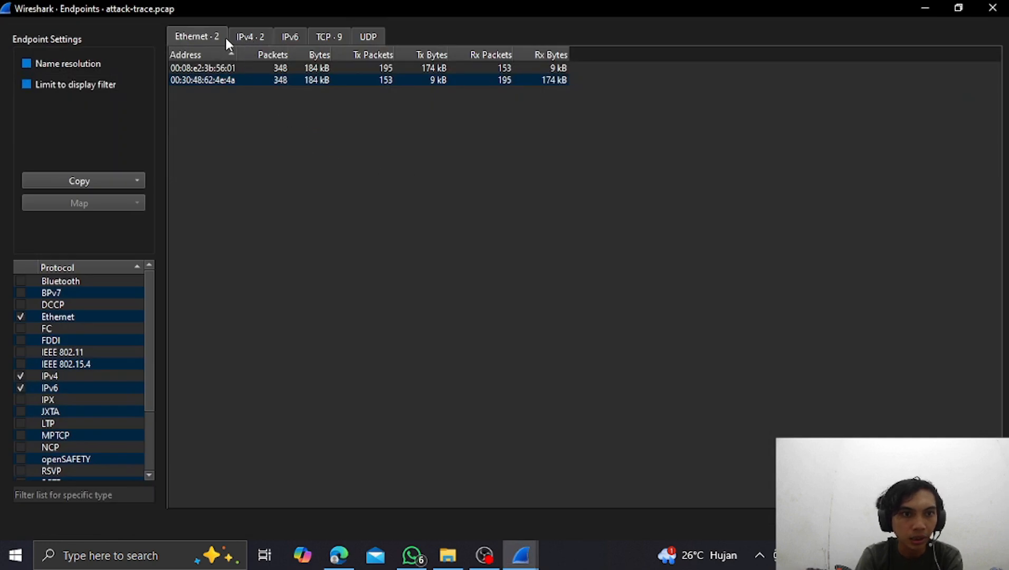
click(253, 38)
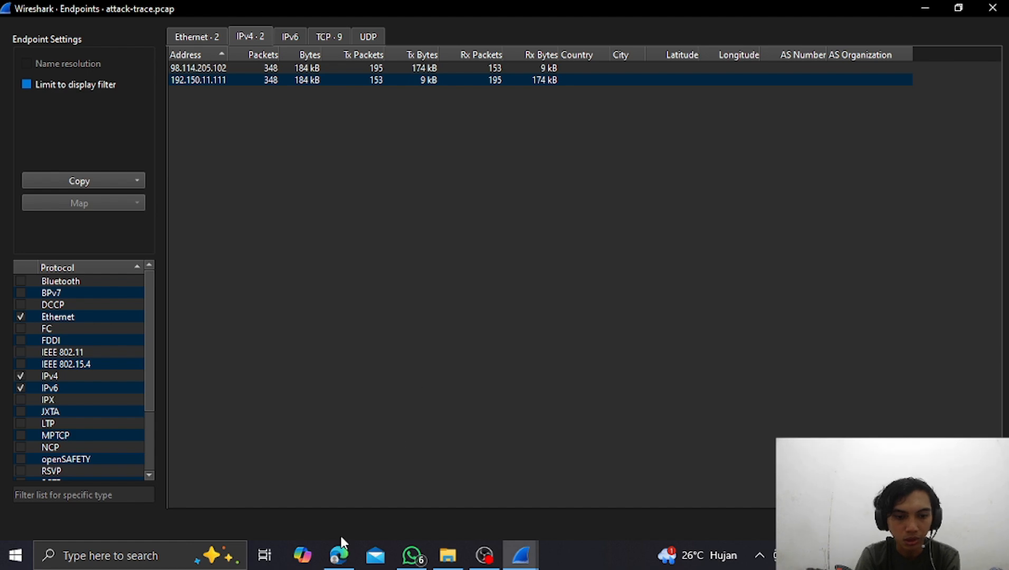
- Switch to Edge and open the db-ip.com website through Google in a new tab
click(340, 549)
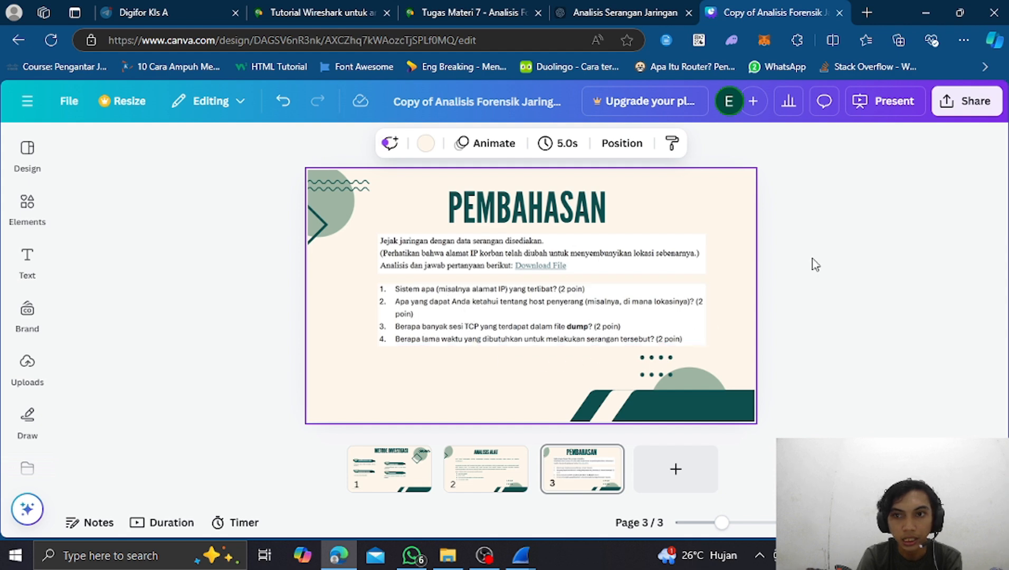
click(867, 14)
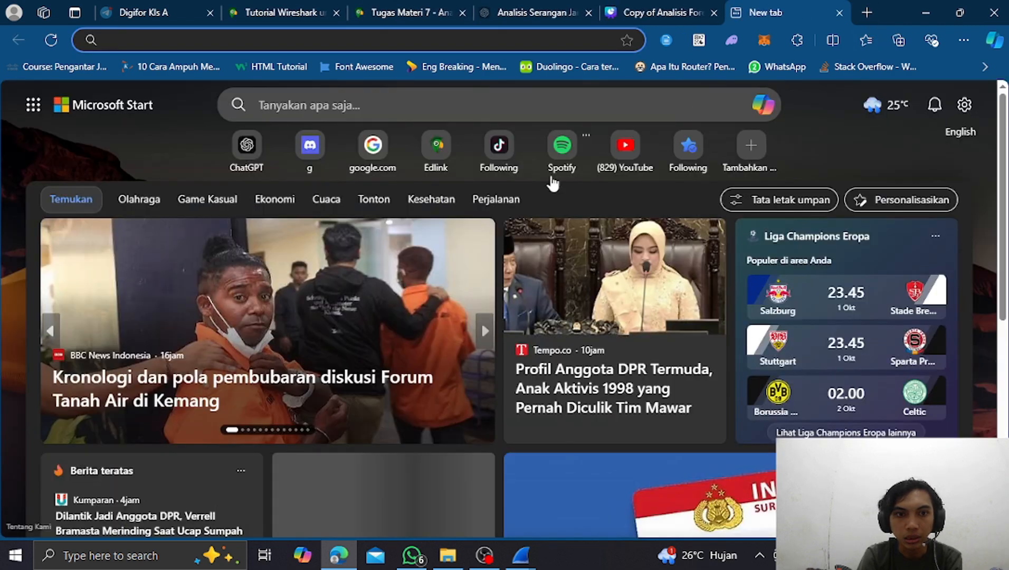
click(373, 148)
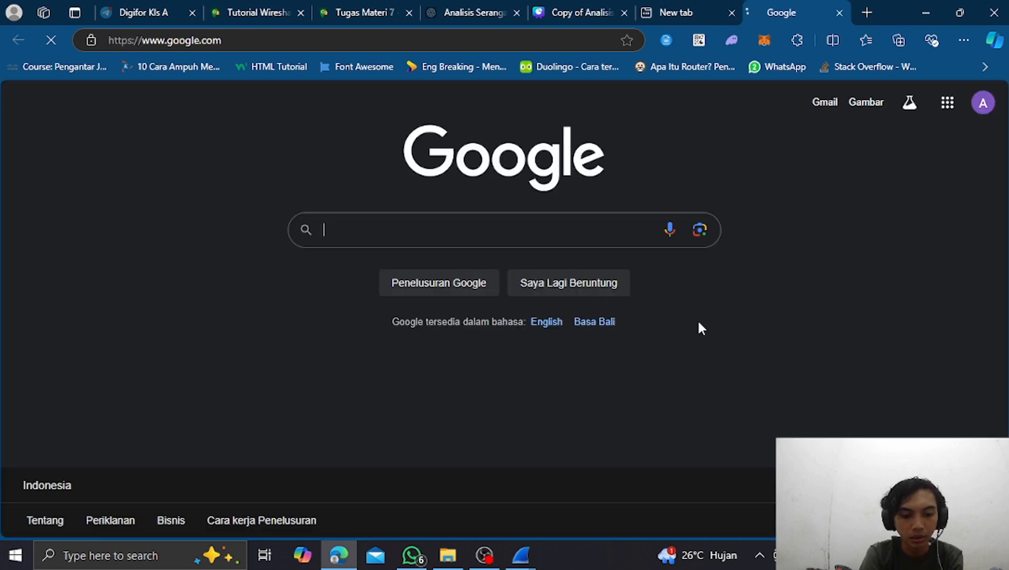
text(db-ip)
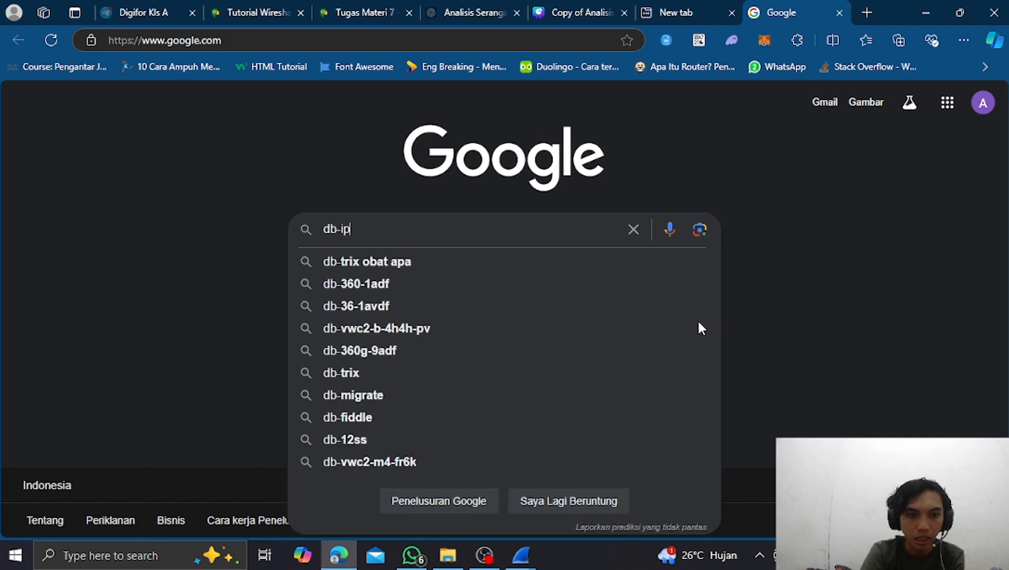
text(.com)
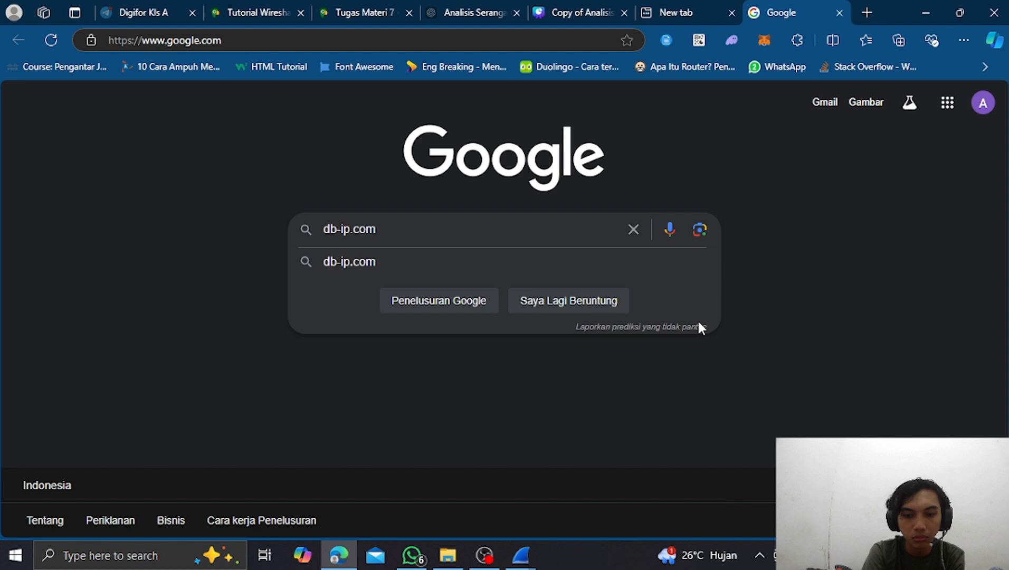
key(Return)
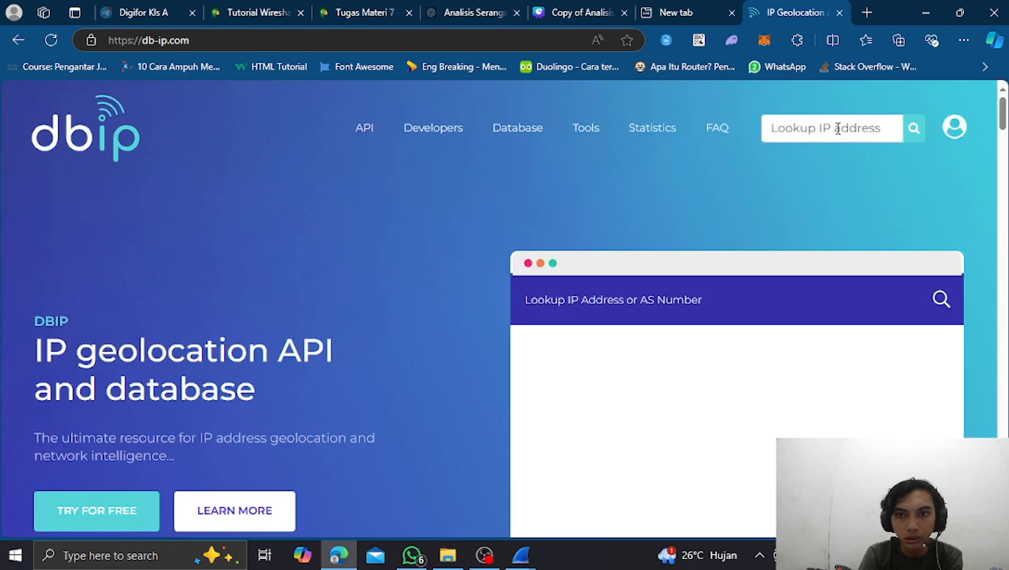
- Clear the prefilled address from the IP lookup field in the page header
click(833, 133)
text(182.2.102.99)
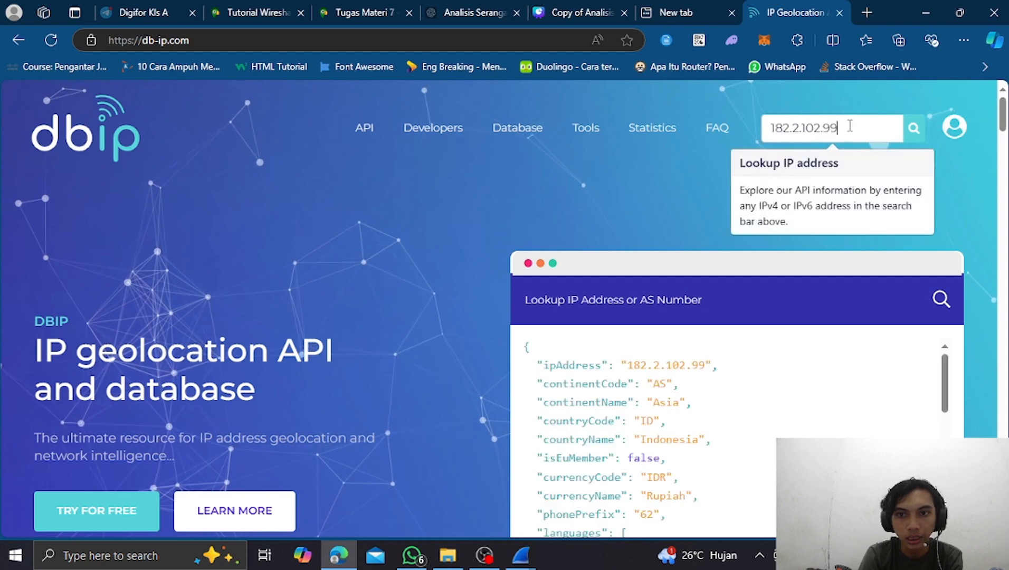
key(BackSpace)
key(BackSpace)
key(BackSpace)
key(BackSpace)
key(BackSpace)
key(BackSpace)
key(BackSpace)
key(BackSpace)
key(BackSpace)
key(BackSpace)
key(BackSpace)
key(BackSpace)
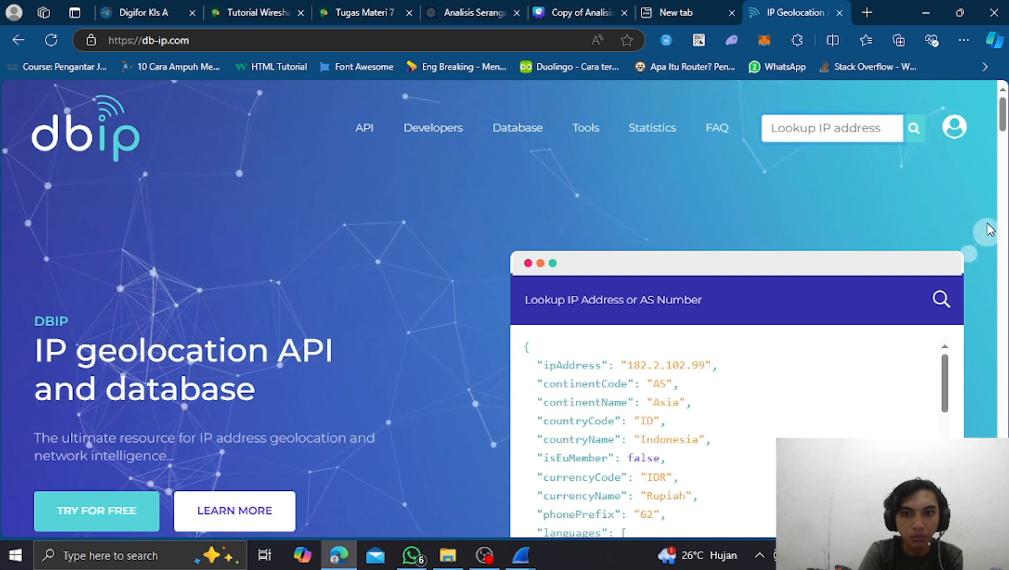
mouse_move(523, 561)
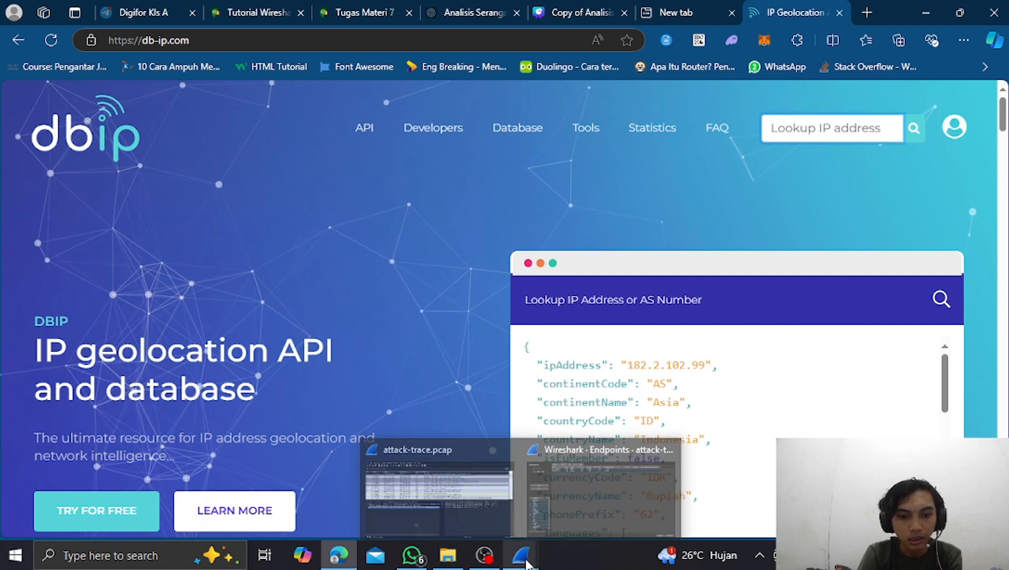
click(546, 513)
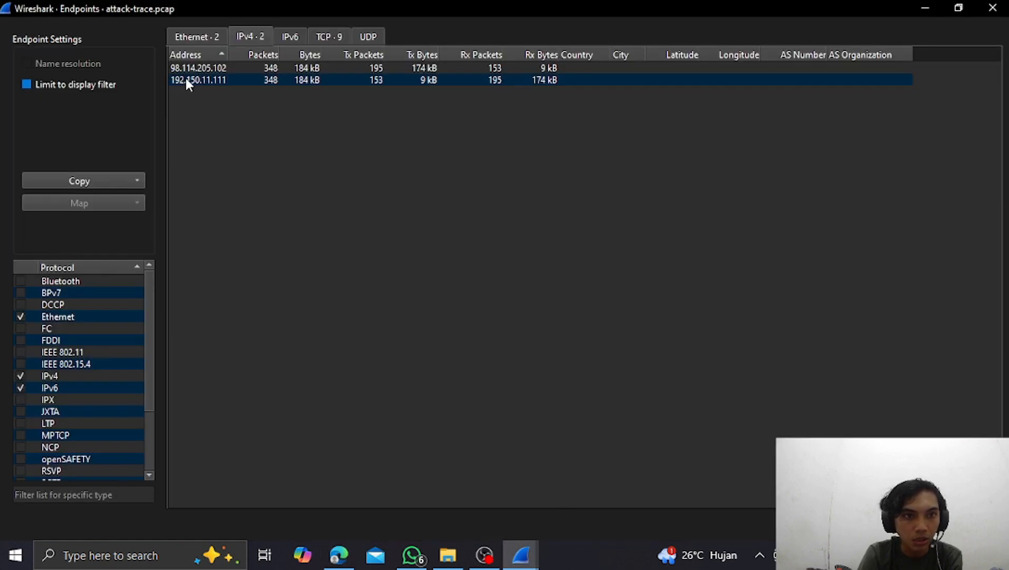
click(924, 8)
click(846, 129)
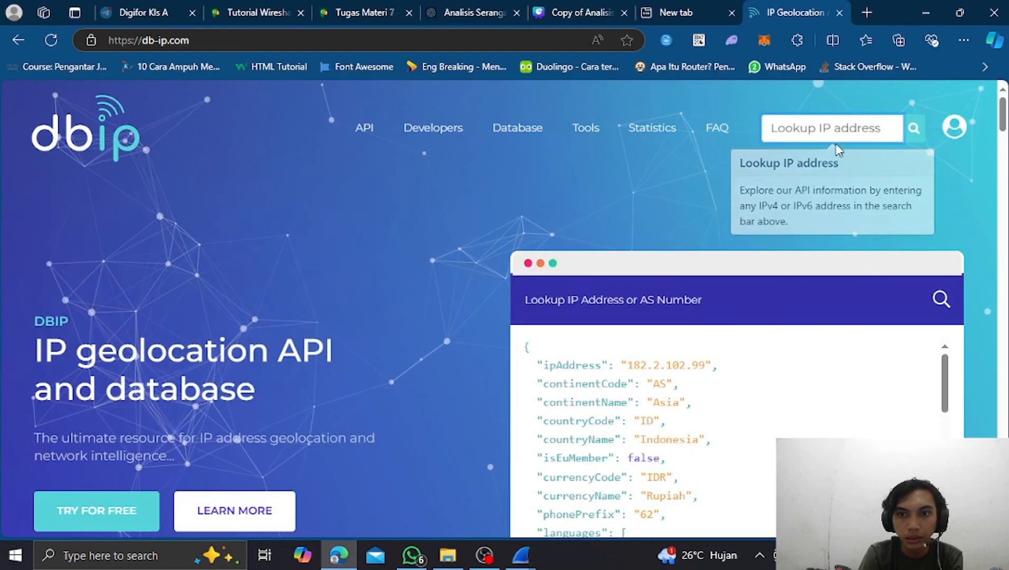
text(98)
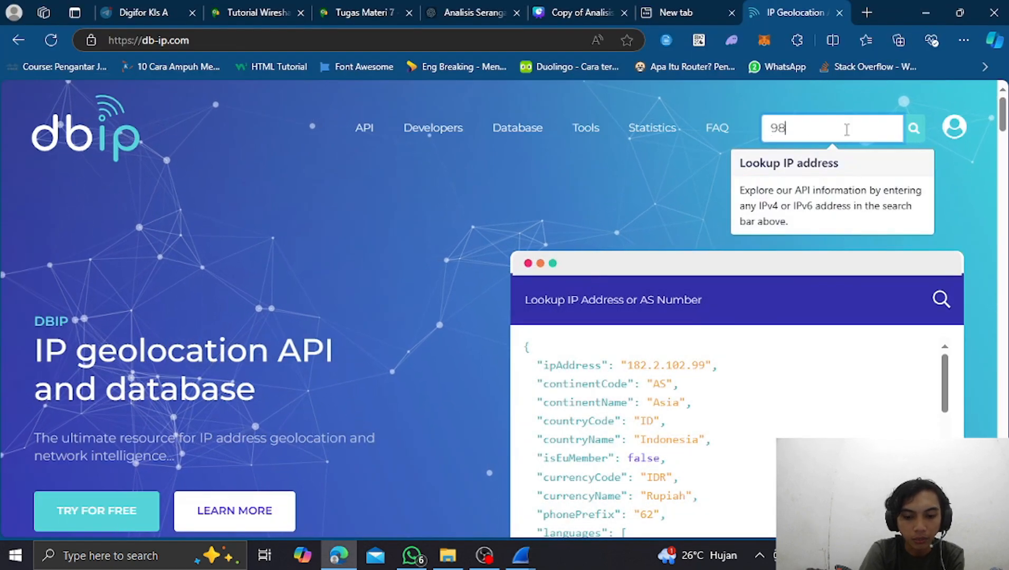
text(.114.)
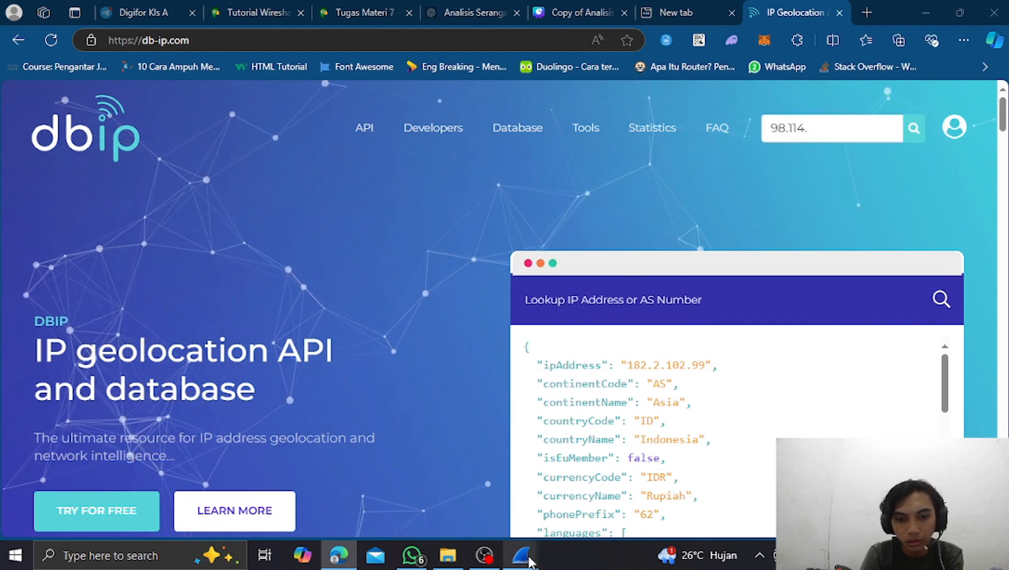
mouse_move(521, 556)
click(567, 514)
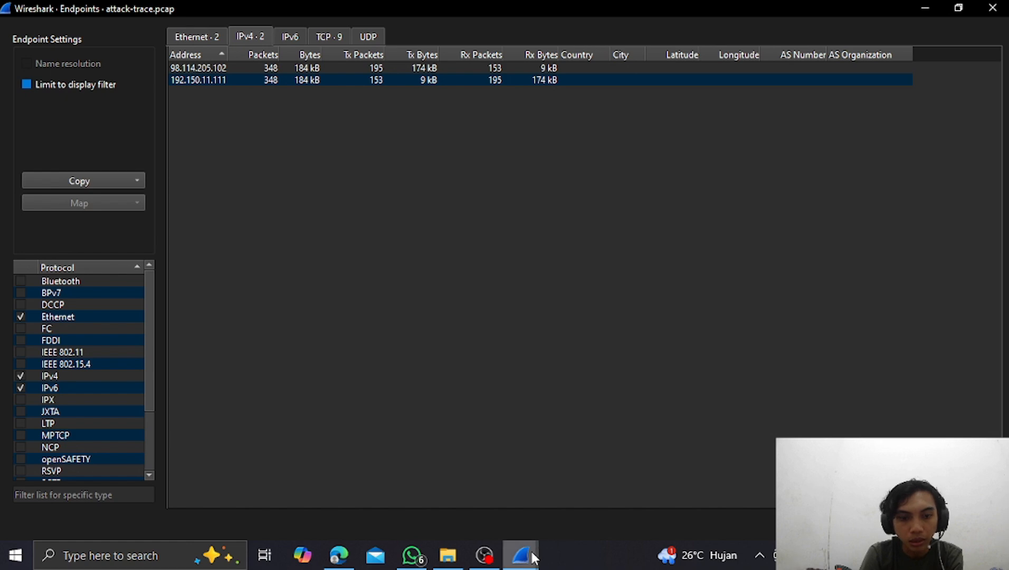
mouse_move(535, 558)
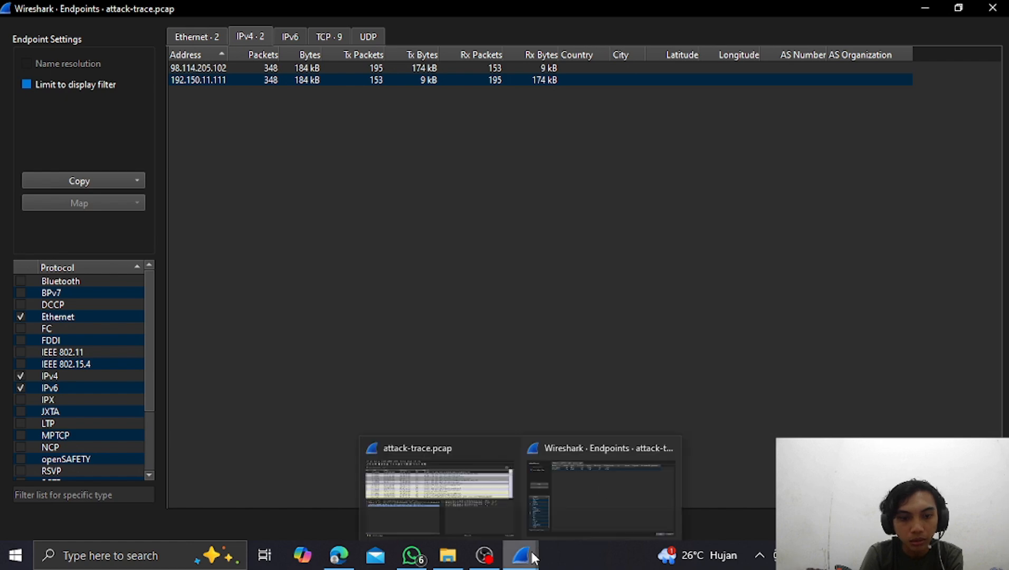
click(926, 9)
text(.20)
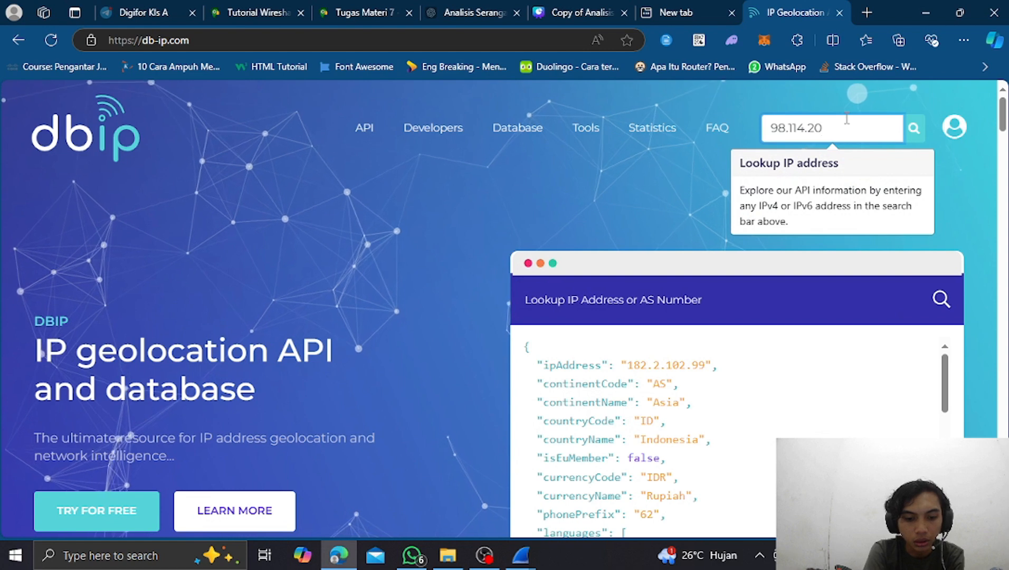
text(5.102)
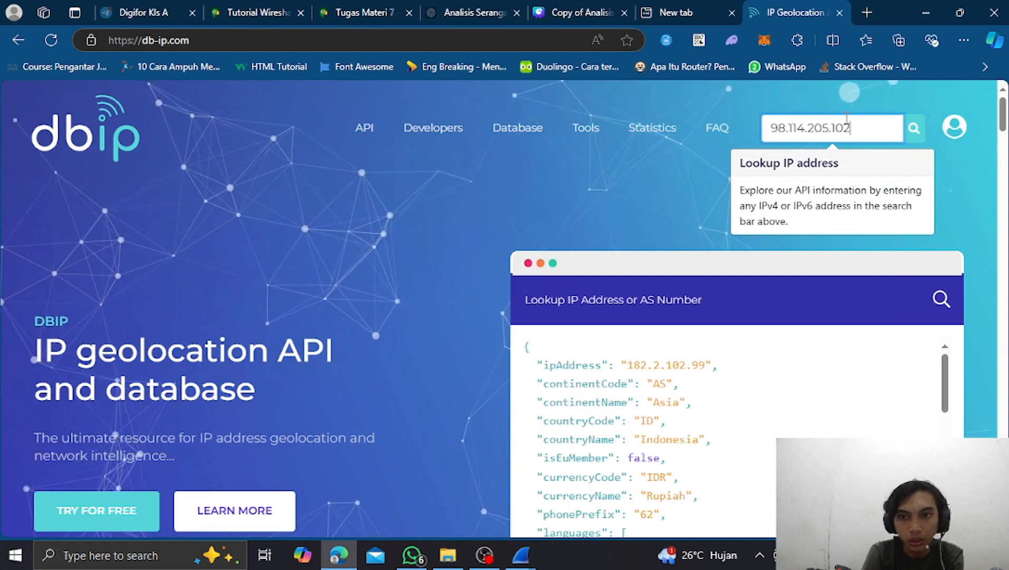
click(912, 128)
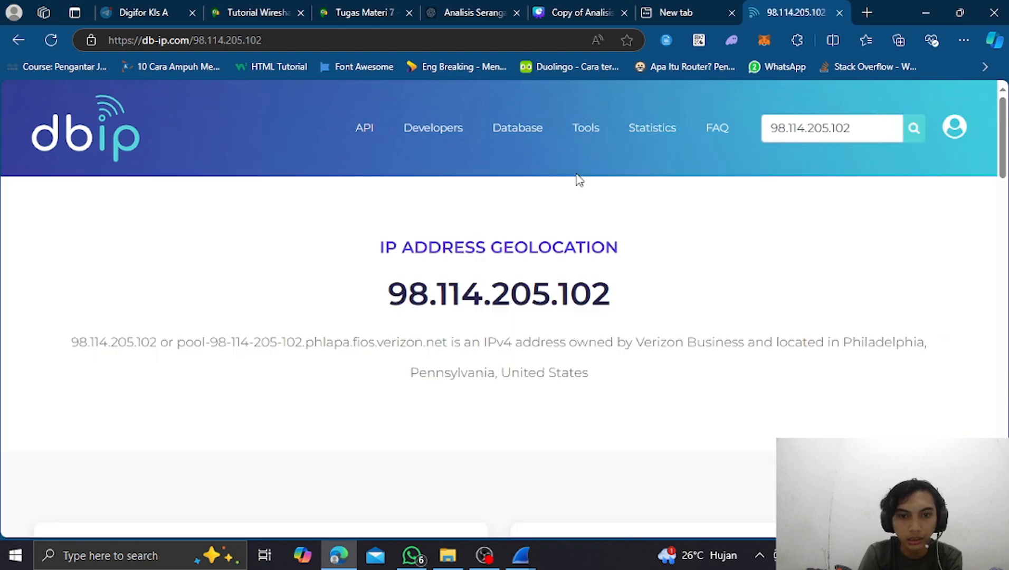
- Examine the provider, threat level, map and location details of the looked-up IP address
scroll(597, 163, down, 5)
scroll(646, 164, down, 4)
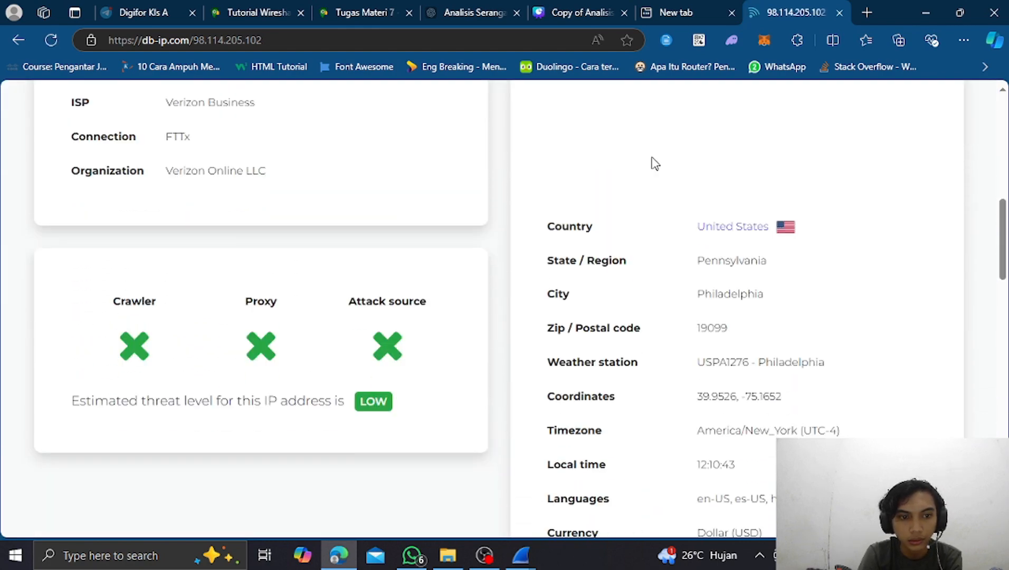
scroll(818, 185, up, 1)
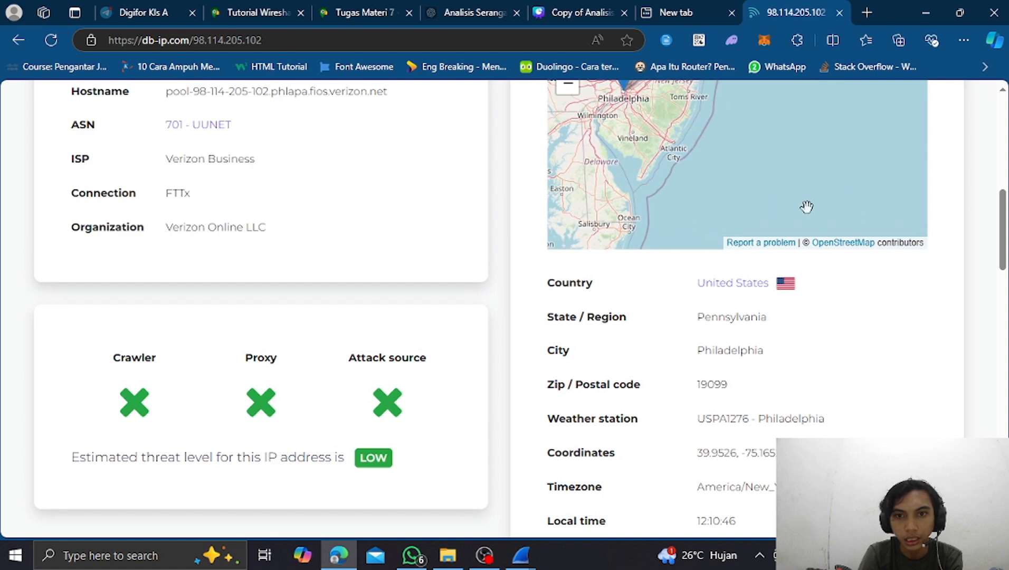
scroll(844, 208, down, 2)
scroll(857, 335, up, 1)
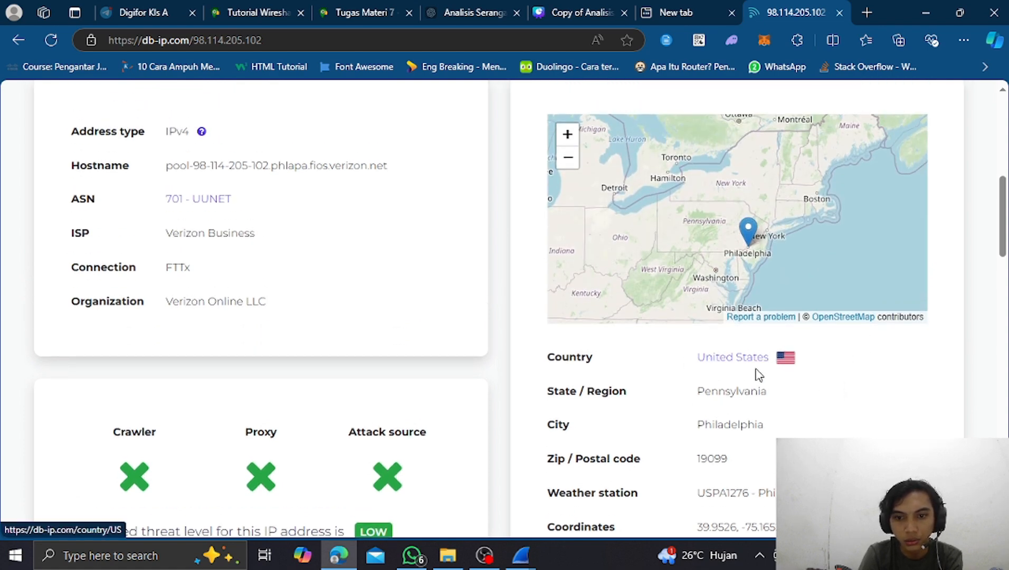
scroll(753, 381, down, 1)
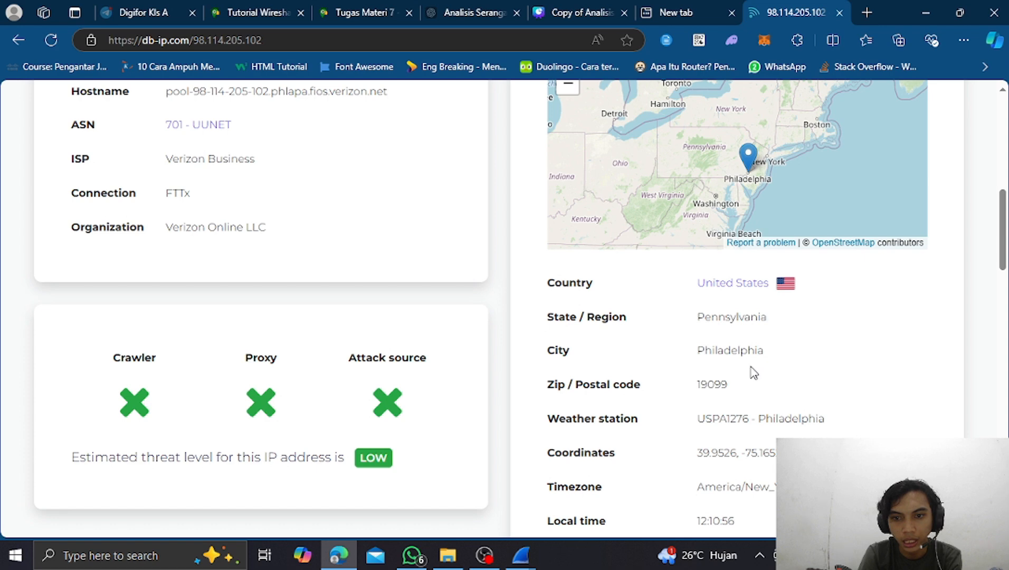
scroll(779, 381, up, 1)
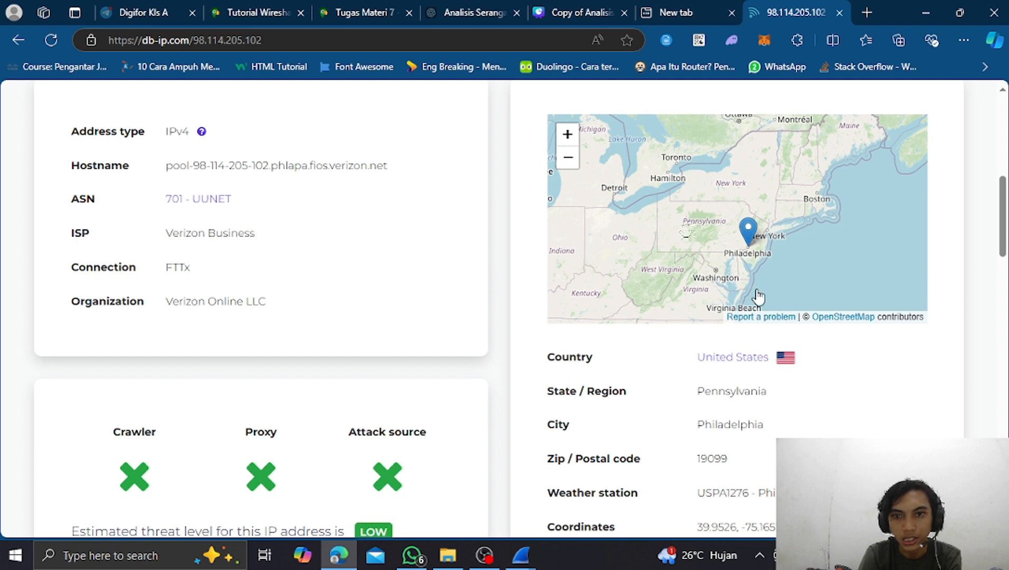
- Switch to Wireshark's Endpoints window, check the second IPv4 endpoint's address, and return to the db-ip.com page
mouse_move(527, 548)
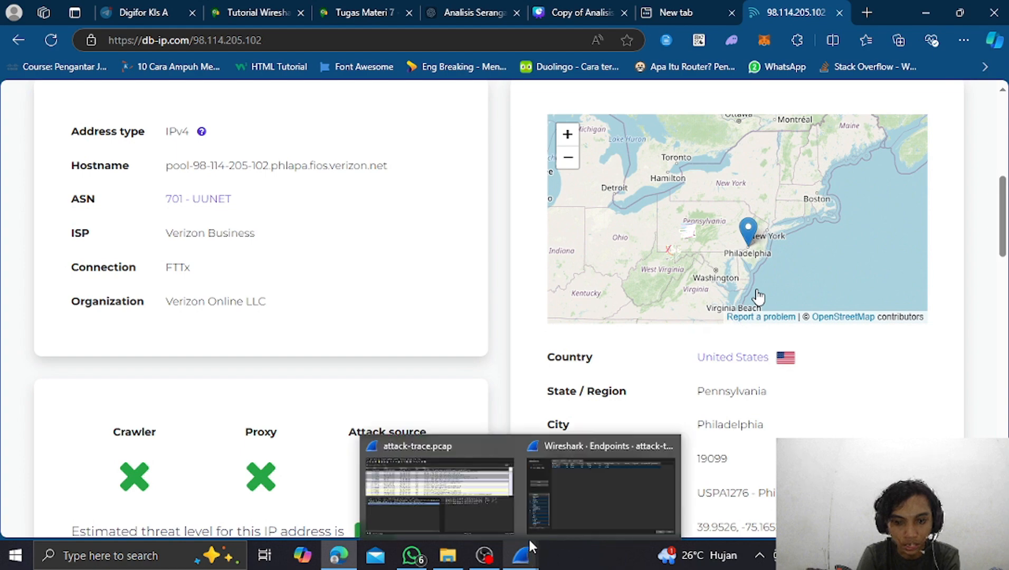
click(553, 500)
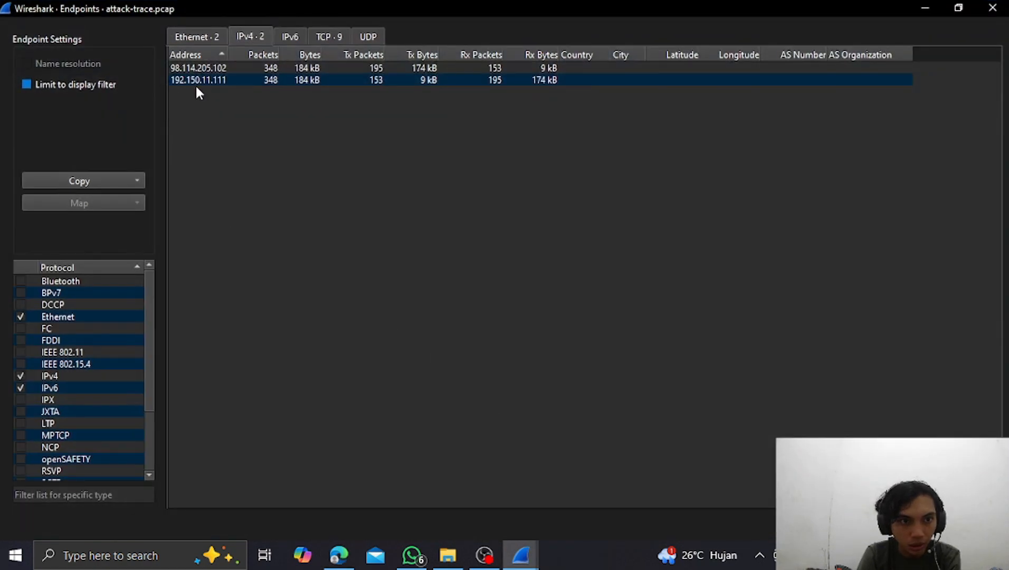
click(923, 9)
- Replace the address in db-ip.com's lookup field with the second endpoint, 192.150.11.111, and run the lookup
scroll(836, 103, up, 6)
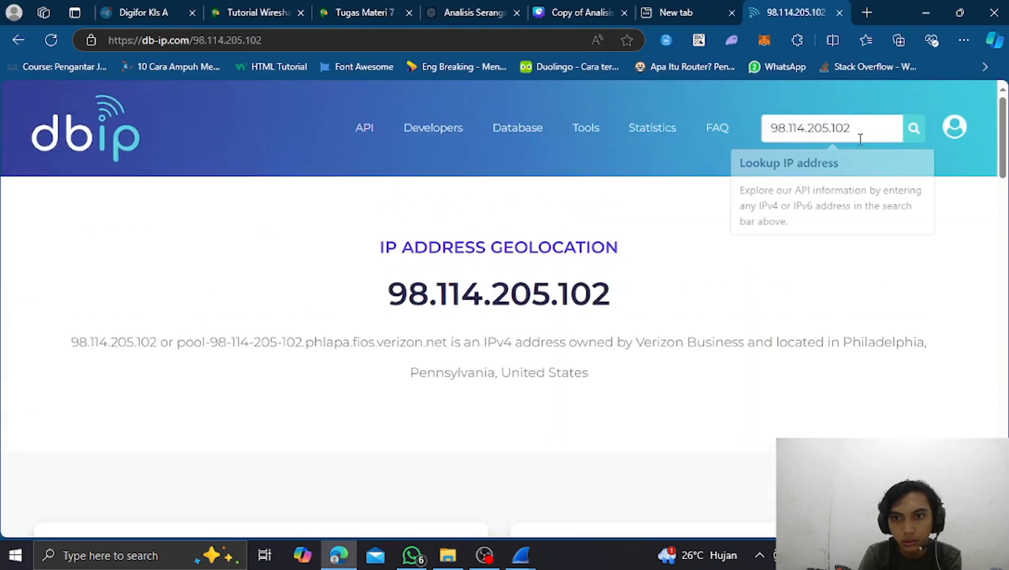
key(BackSpace)
key(BackSpace)
key(BackSpace)
key(BackSpace)
key(BackSpace)
key(BackSpace)
key(BackSpace)
key(BackSpace)
key(BackSpace)
key(BackSpace)
key(BackSpace)
key(BackSpace)
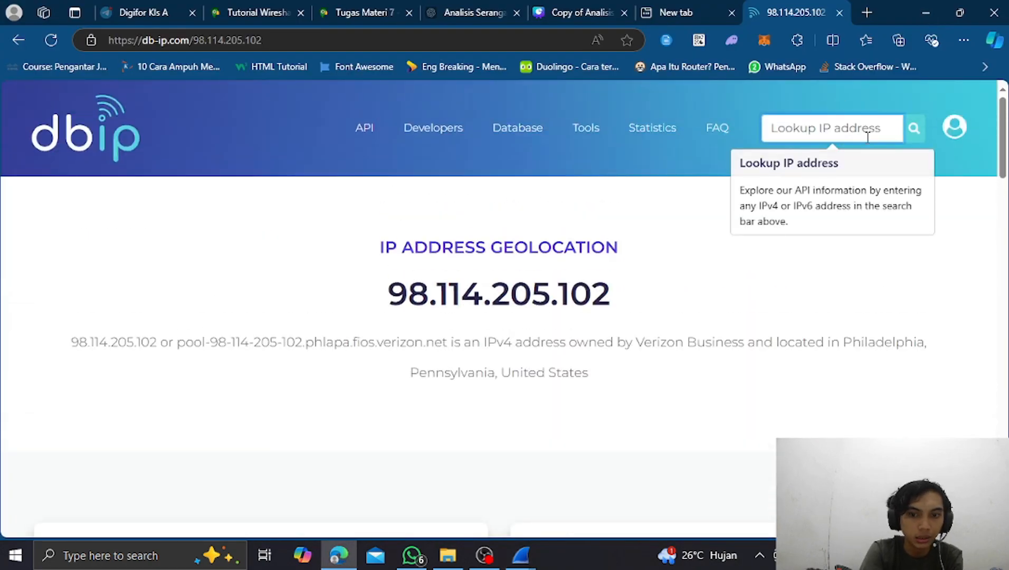
text(192.1)
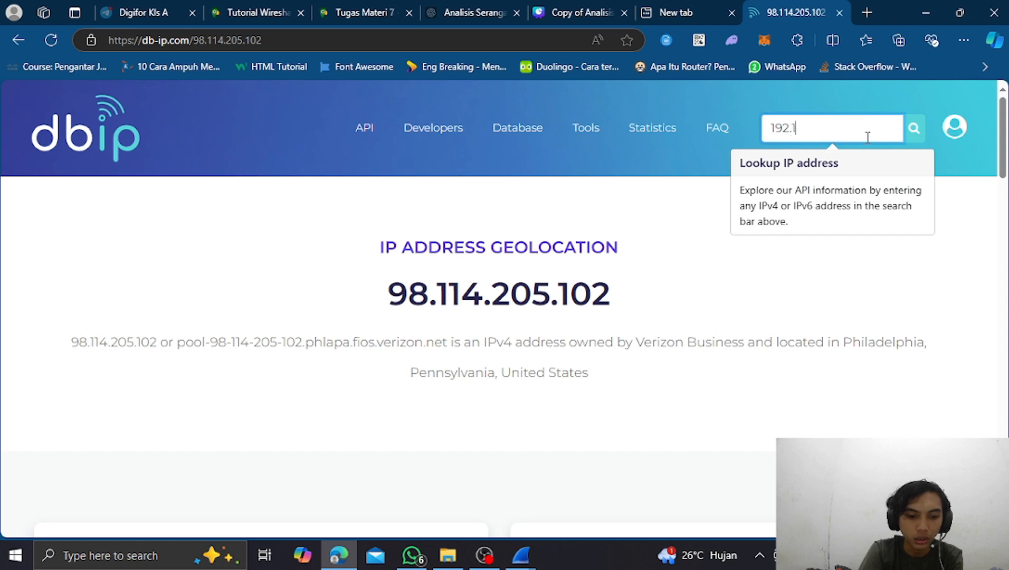
text(50.11.111)
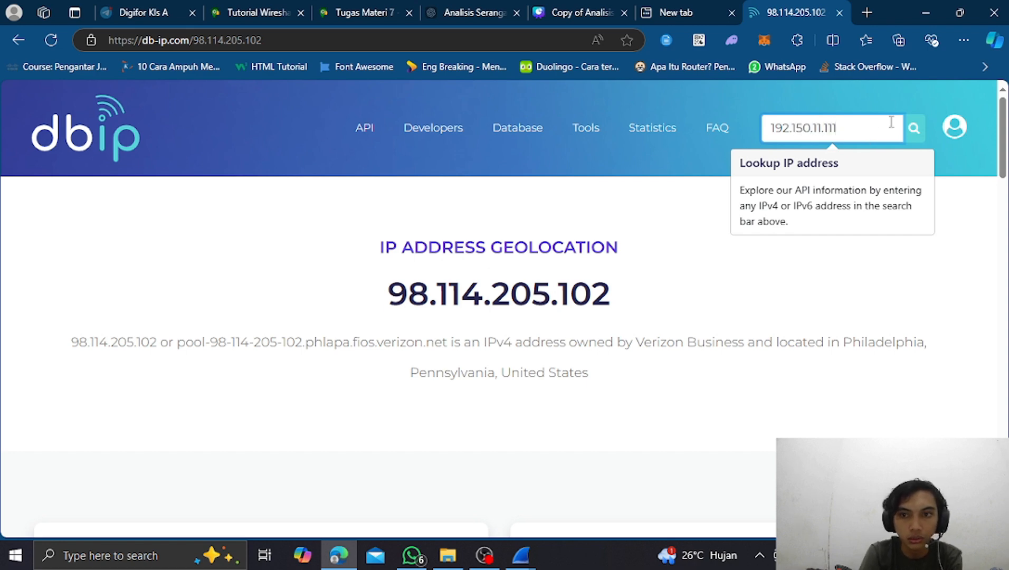
click(913, 134)
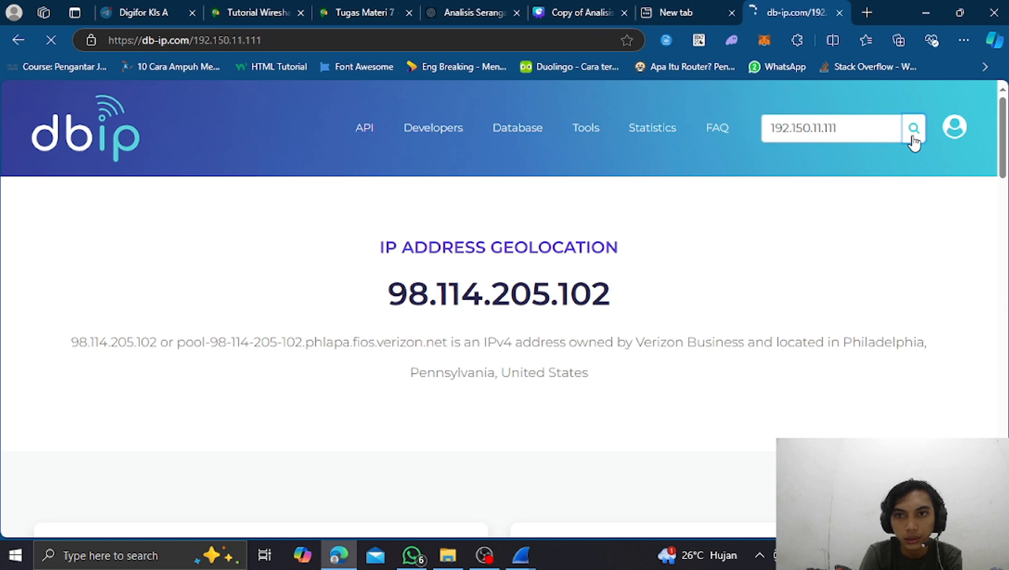
- Examine the provider, threat level, location details and map position of 192.150.11.111
scroll(686, 259, down, 3)
scroll(738, 235, down, 4)
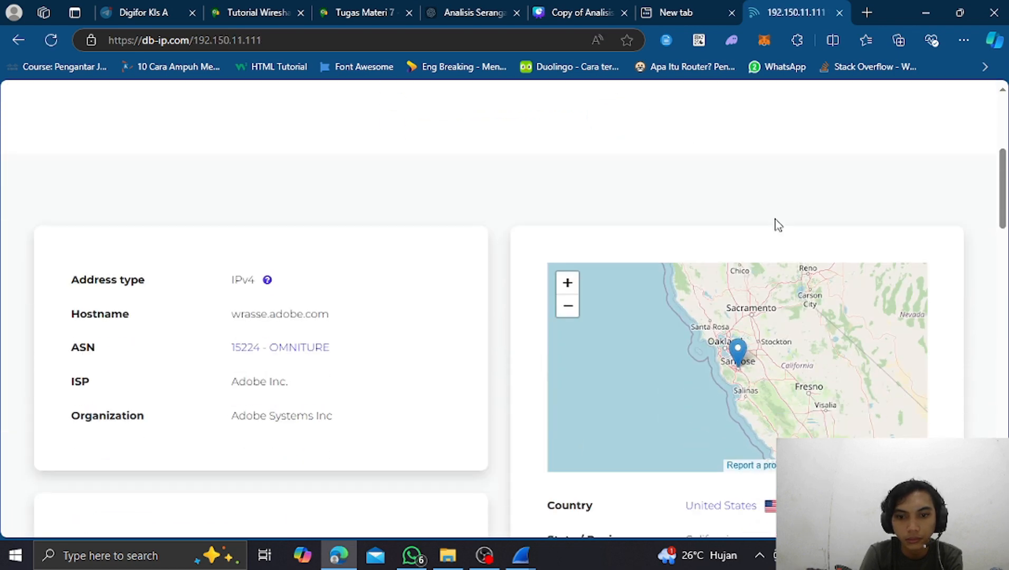
scroll(958, 350, down, 1)
scroll(866, 347, up, 1)
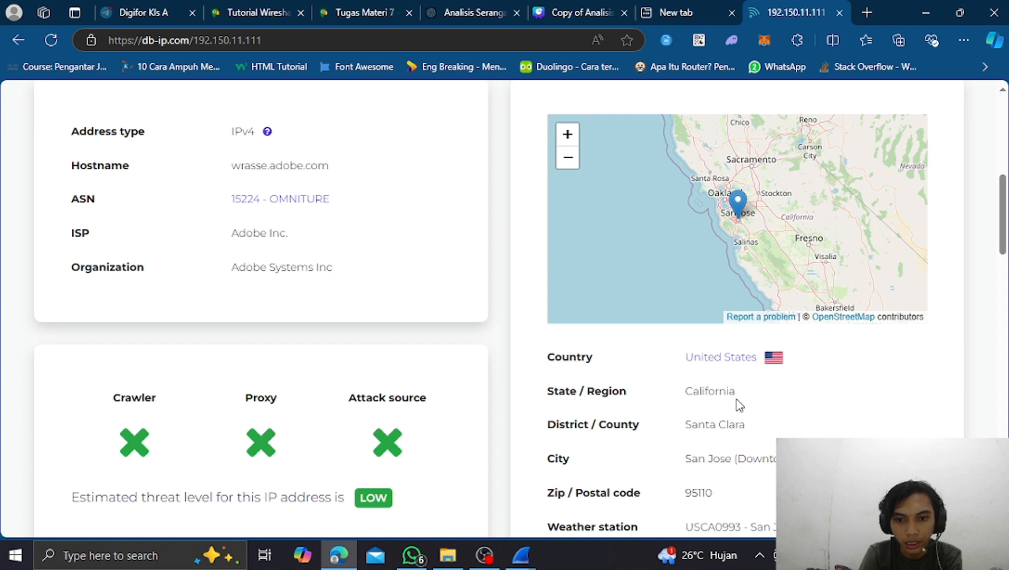
scroll(762, 409, down, 1)
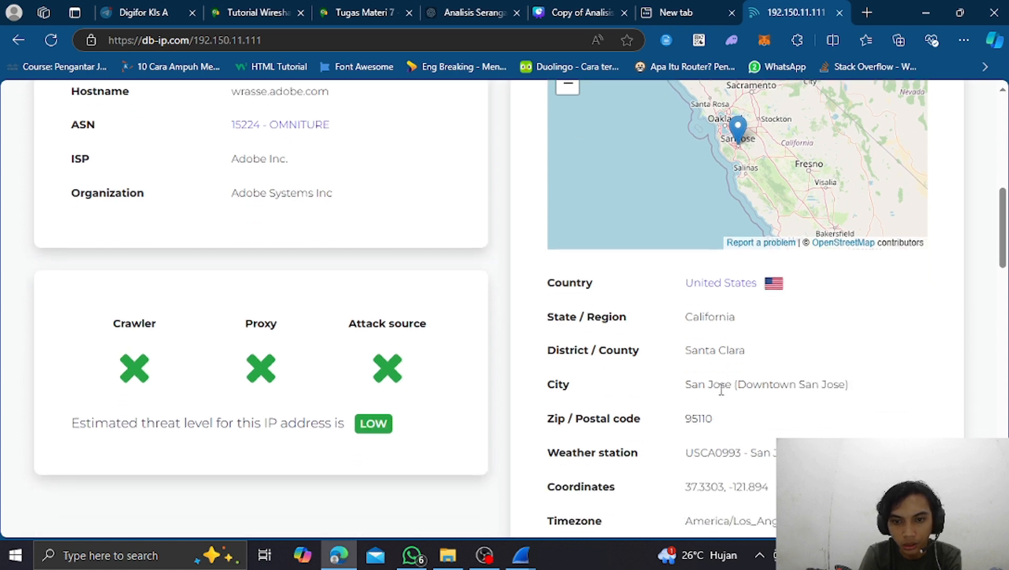
scroll(757, 173, up, 2)
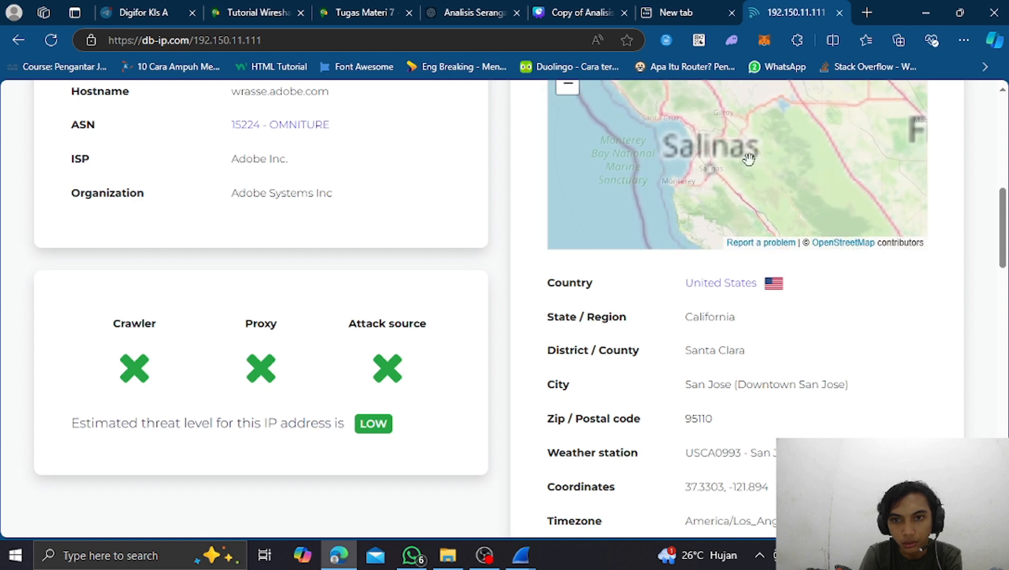
drag(750, 165, 767, 262)
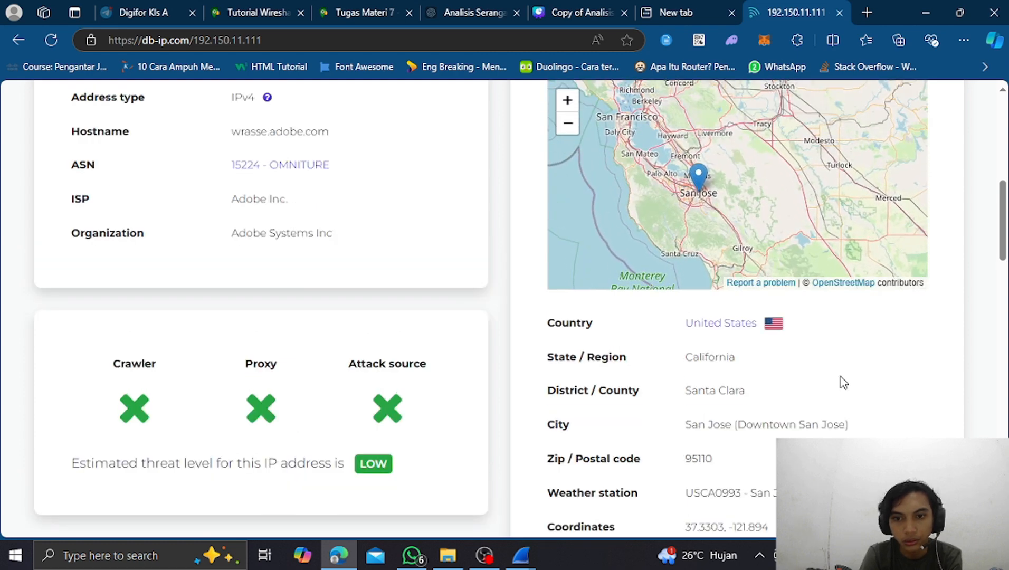
drag(842, 381, 848, 429)
click(823, 332)
scroll(869, 362, up, 1)
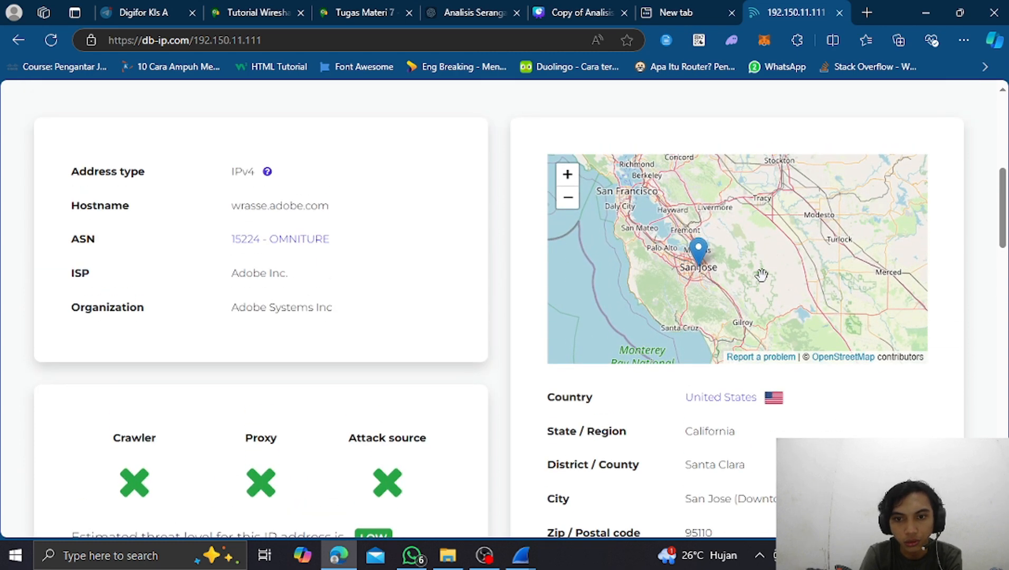
drag(732, 263, 741, 267)
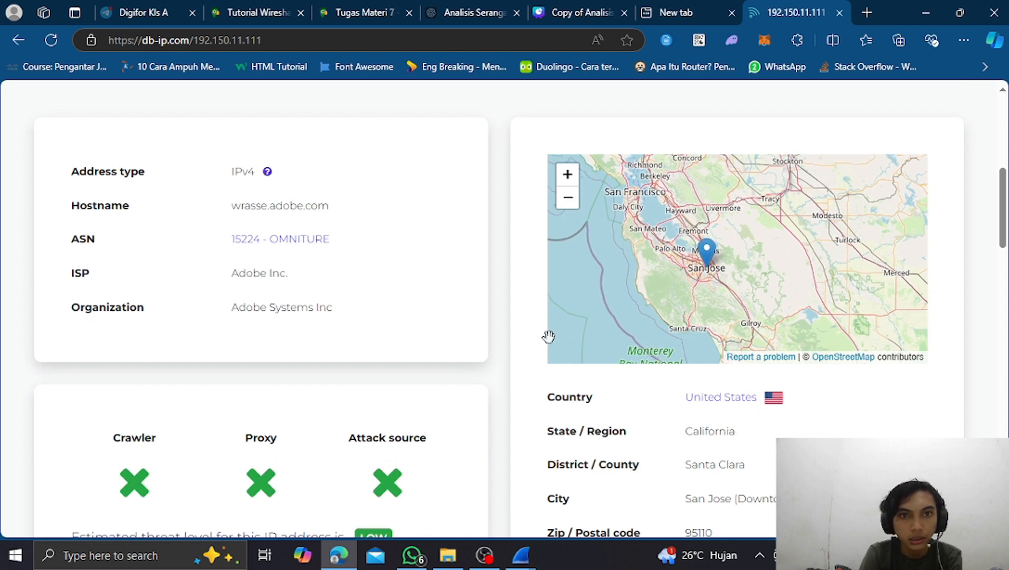
- Check the question slide in Canva, then switch to Wireshark and list the TCP conversations of attack-trace.pcap
click(583, 12)
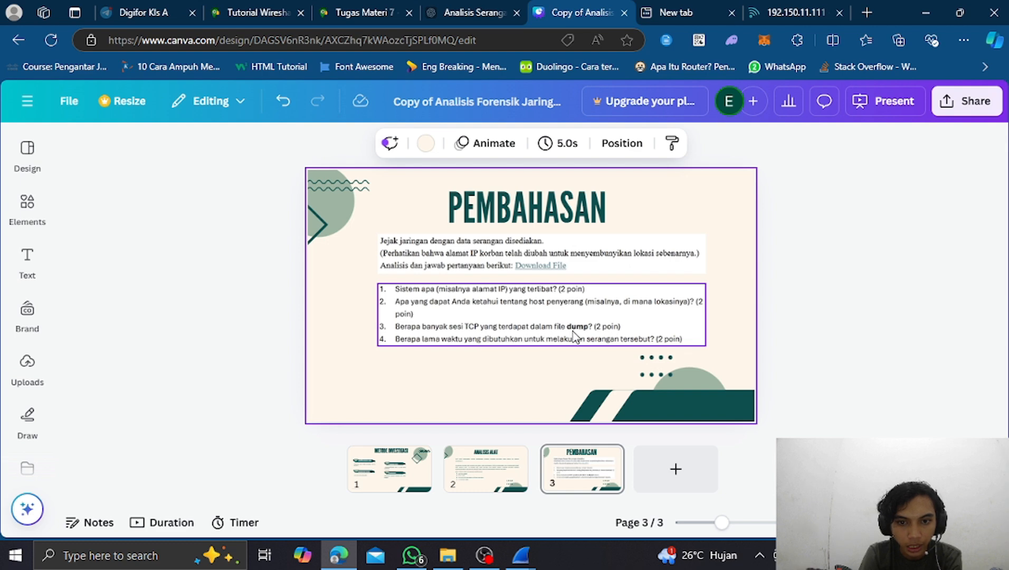
mouse_move(524, 557)
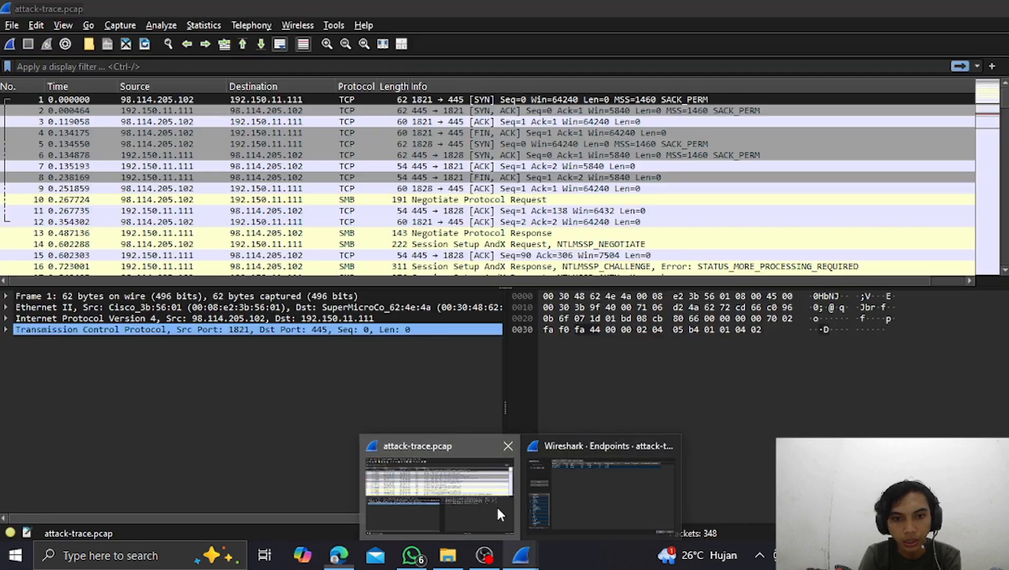
click(497, 505)
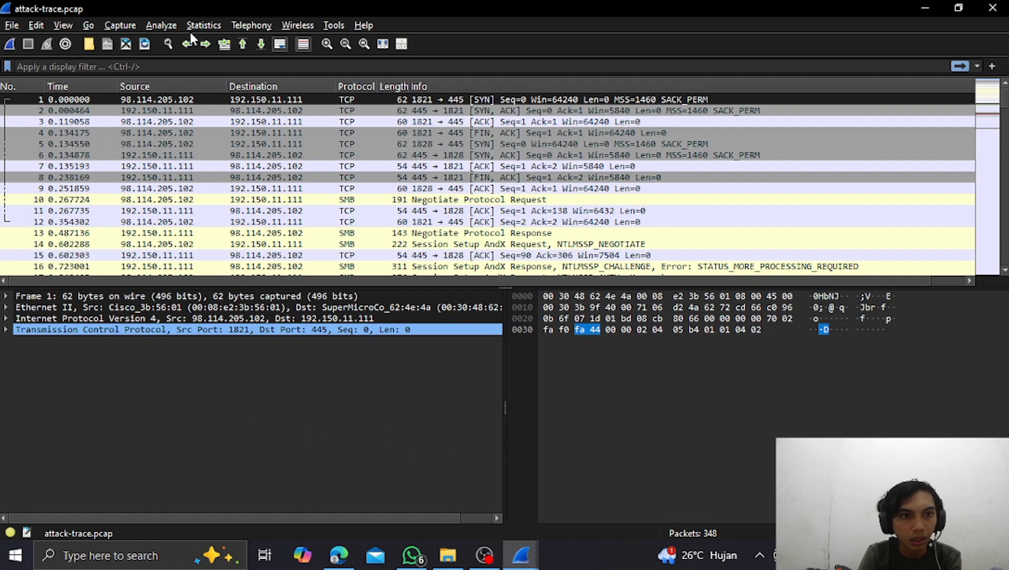
click(203, 25)
mouse_move(251, 25)
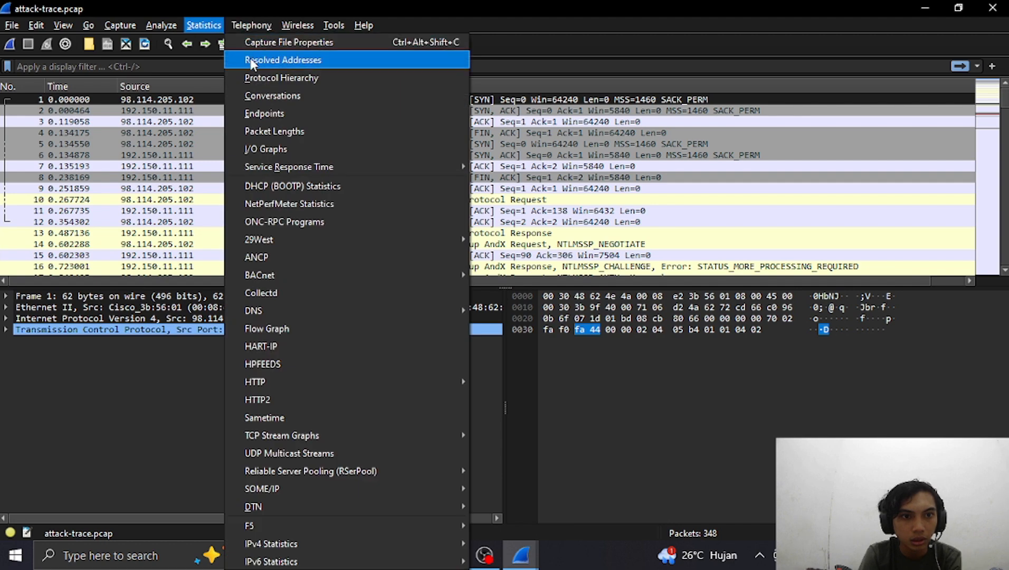
click(263, 99)
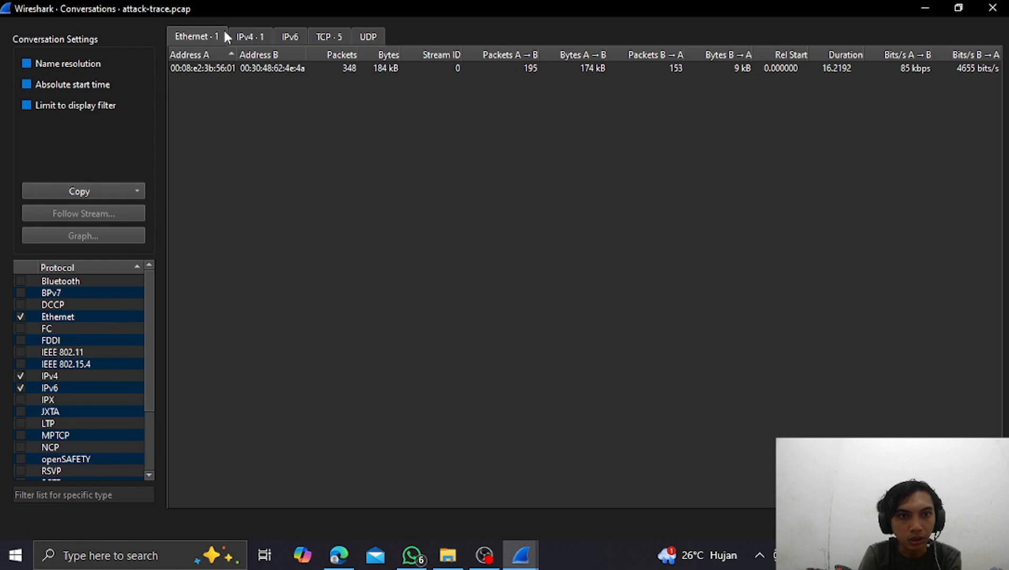
click(323, 37)
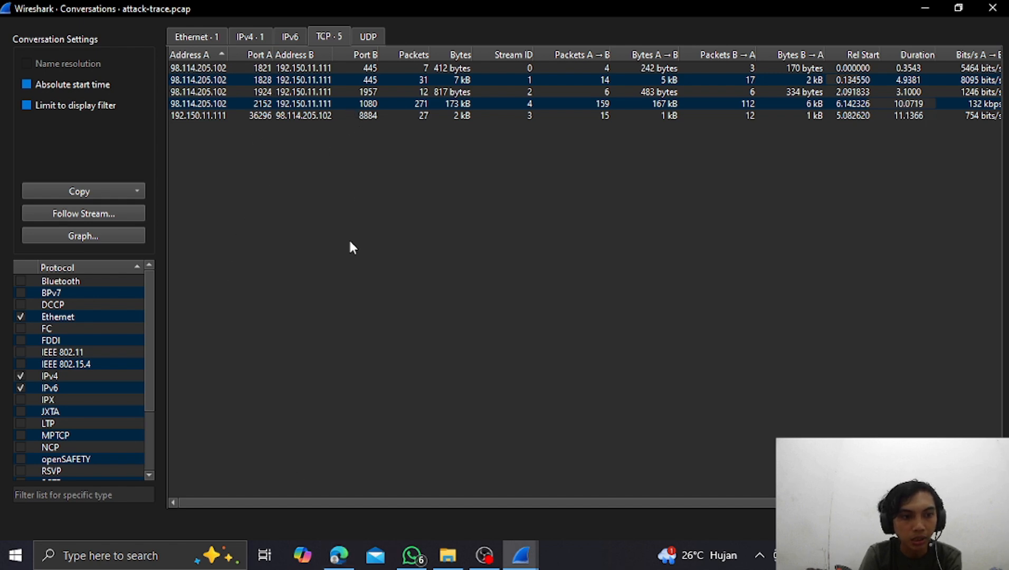
- Review the attack-duration question in Canva, compare the first and last packet times in Wireshark's capture window, and return to the slide
click(338, 554)
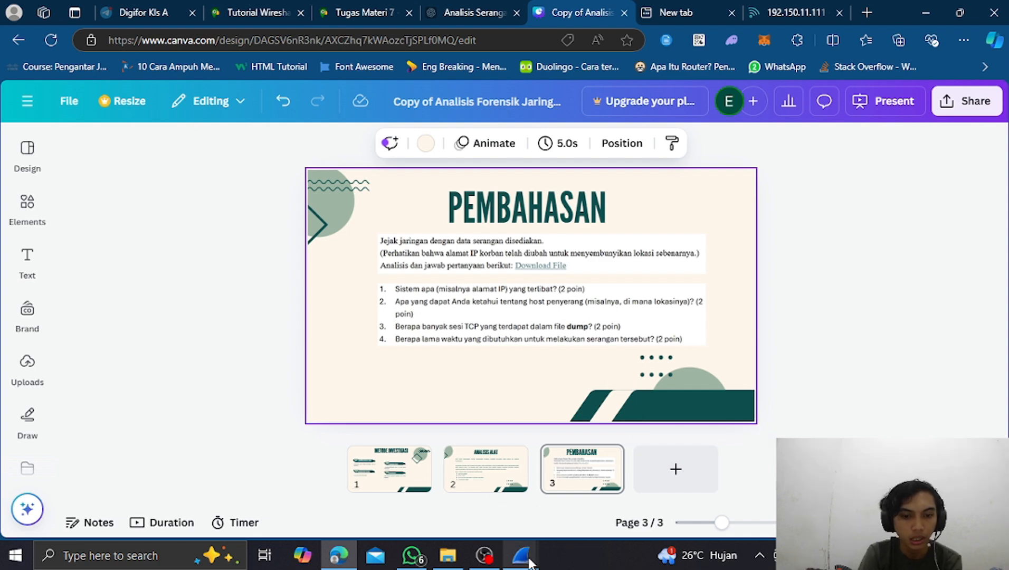
mouse_move(521, 557)
click(402, 481)
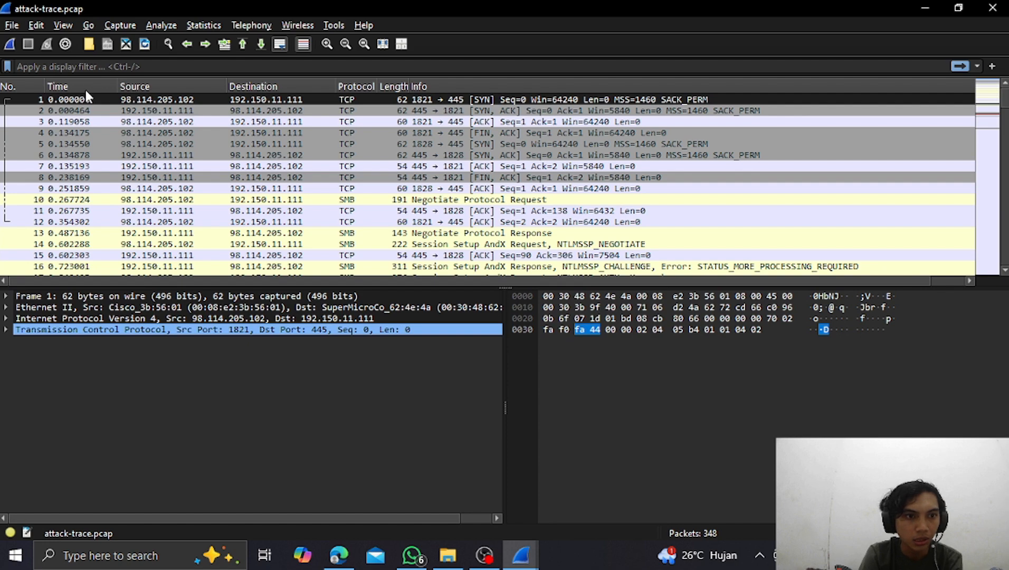
scroll(85, 90, down, 1)
drag(1007, 101, 1007, 261)
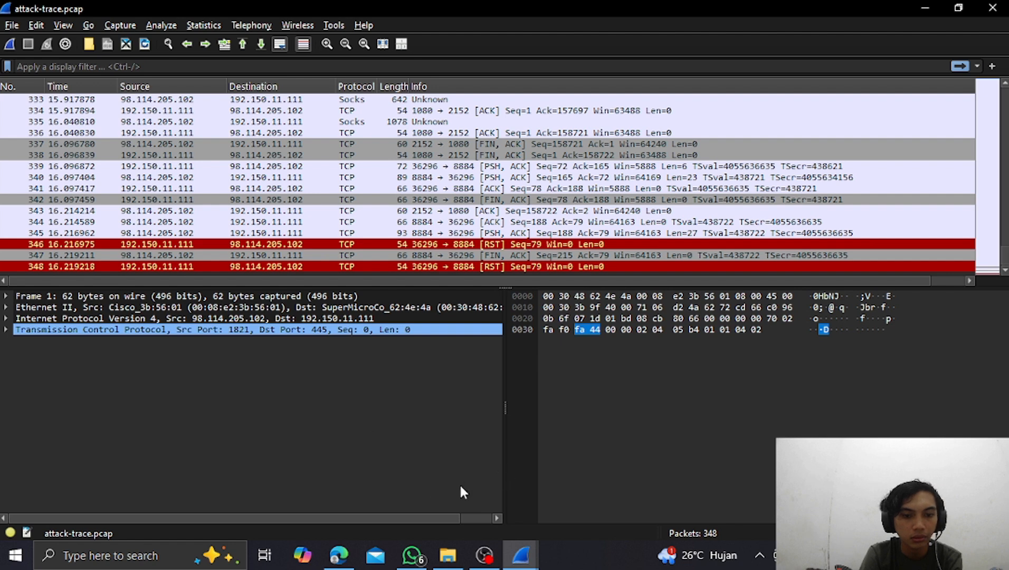
mouse_move(341, 557)
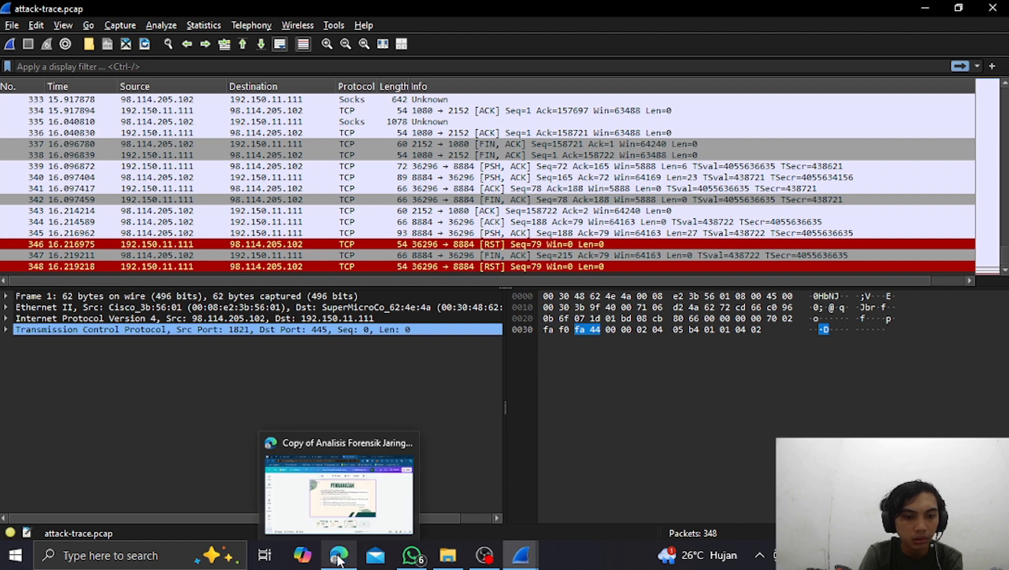
click(326, 460)
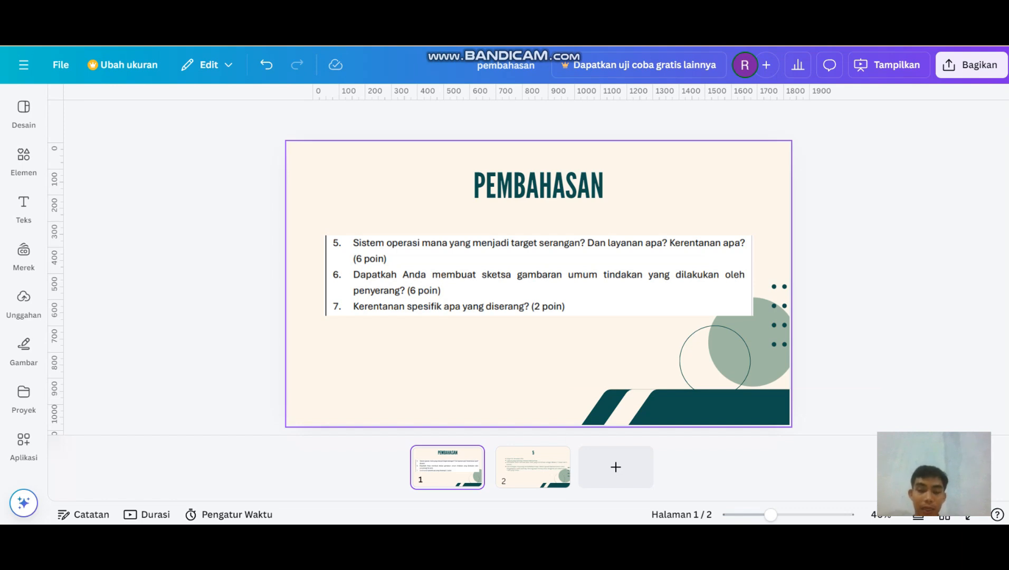
- Switch to Wireshark and examine the filtered port 1828 to 445 stream, starting from its first SYN packet
mouse_move(682, 549)
click(681, 475)
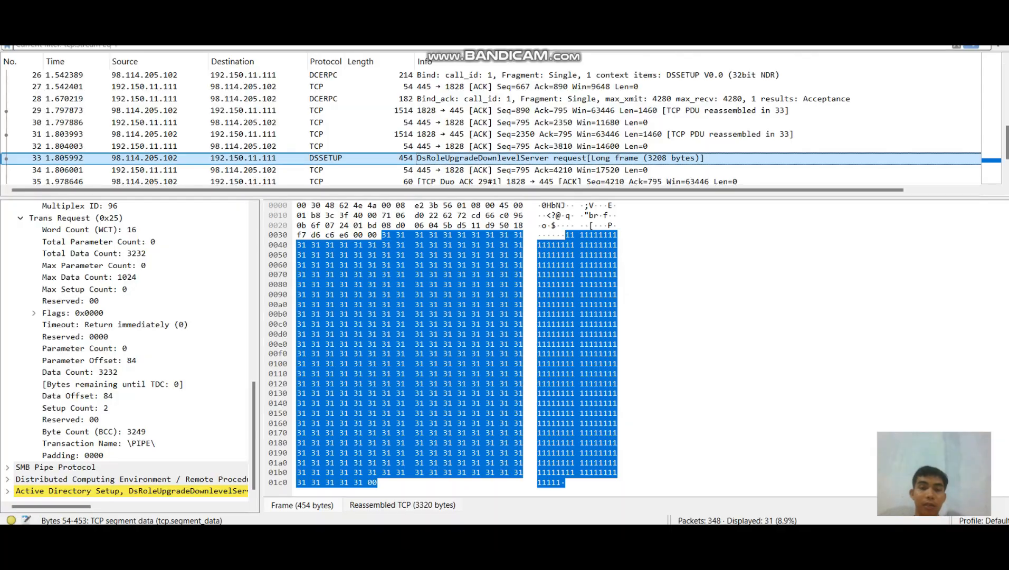
scroll(475, 110, up, 5)
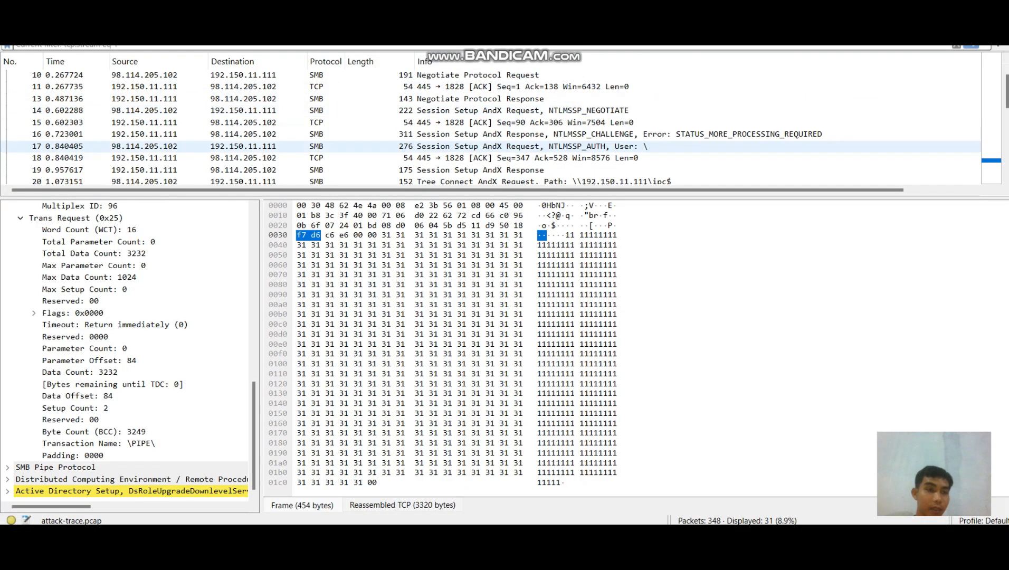
click(476, 75)
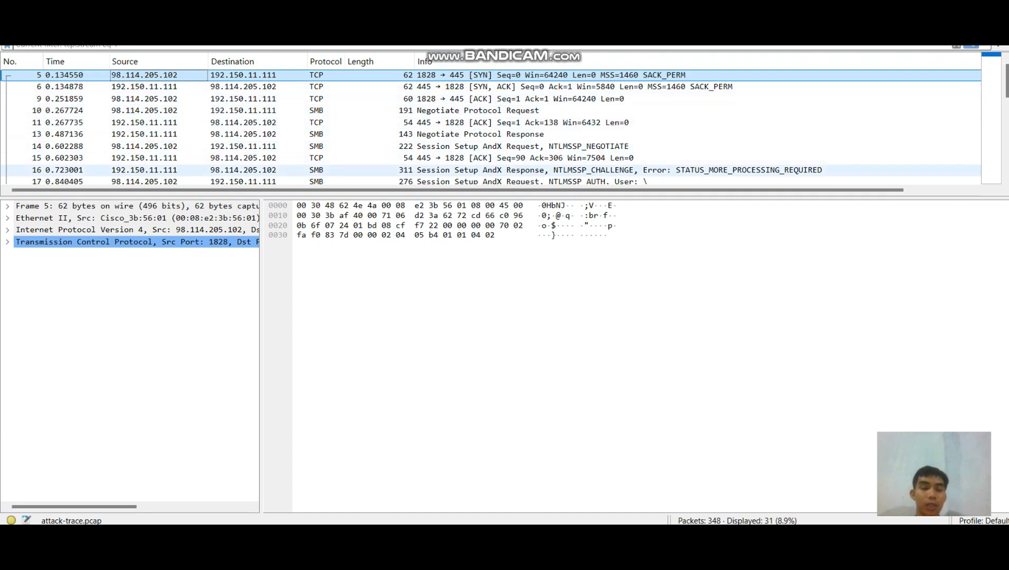
scroll(475, 75, down, 2)
scroll(475, 111, down, 3)
scroll(475, 110, up, 5)
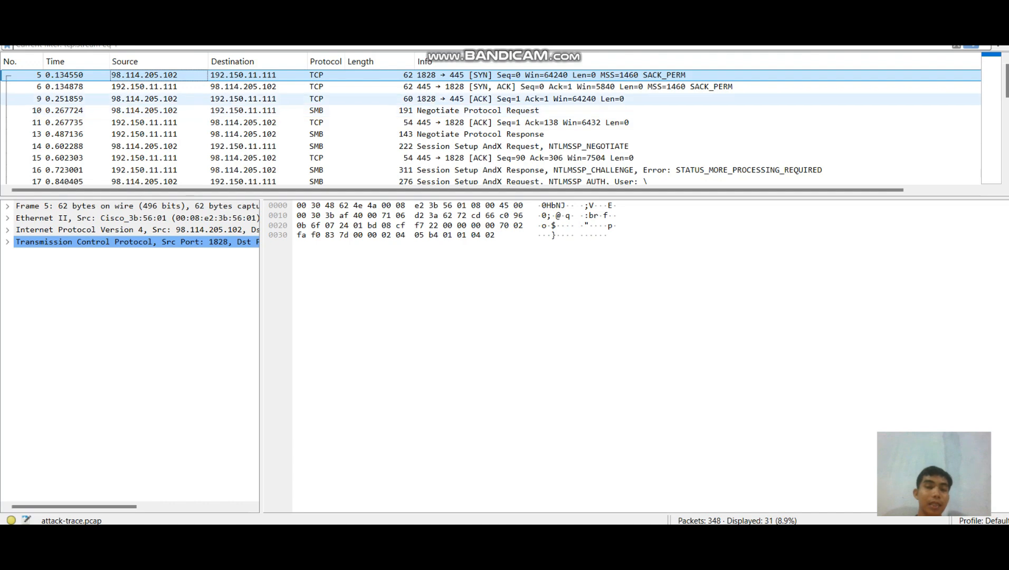
scroll(475, 105, down, 1)
scroll(475, 105, up, 1)
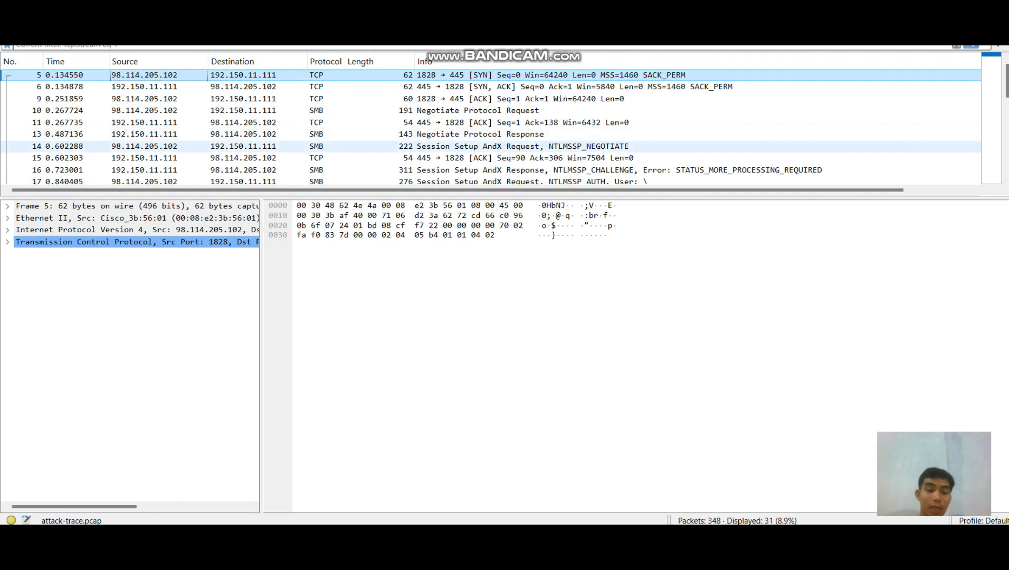
- Select packet 17, the NTLMSSP_AUTH session setup request, and examine its Native OS field and the packets that follow
scroll(491, 128, down, 2)
scroll(491, 128, up, 1)
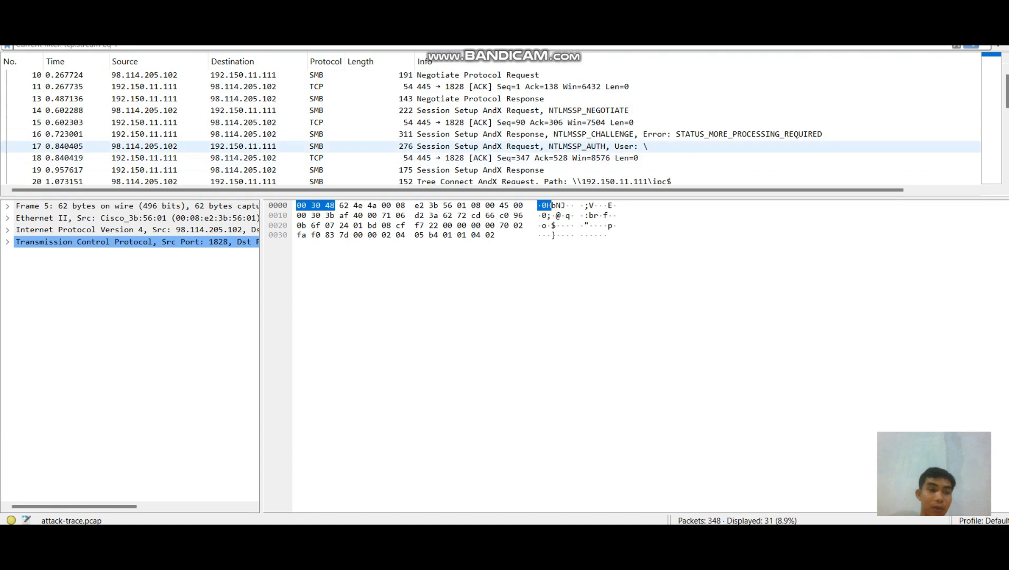
click(345, 146)
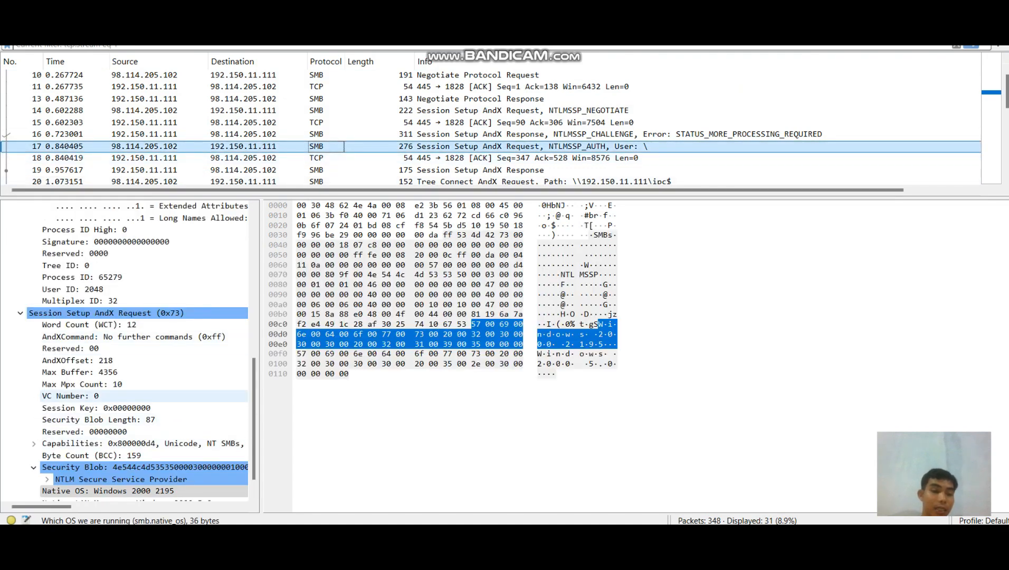
scroll(138, 401, down, 1)
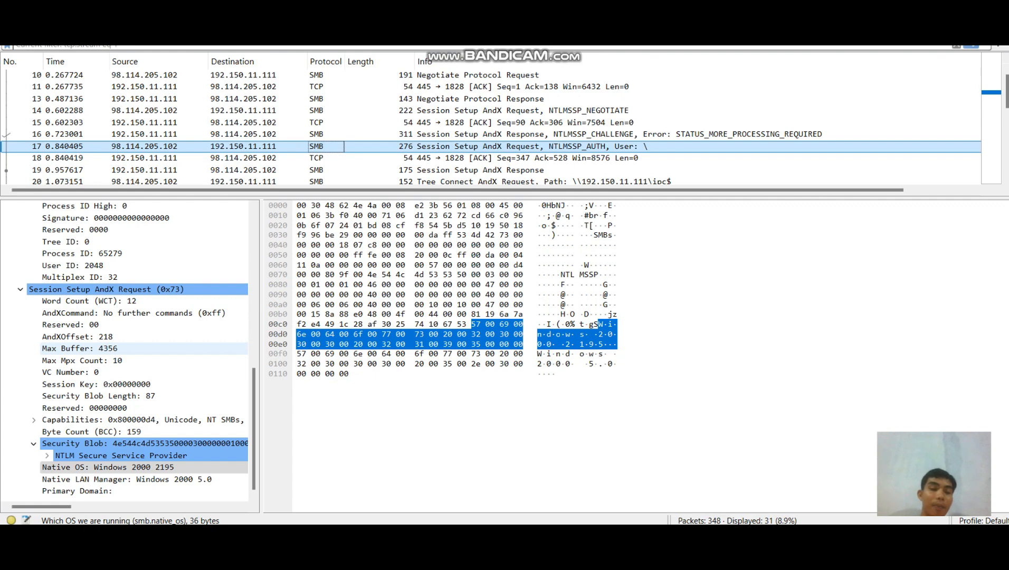
scroll(491, 127, down, 2)
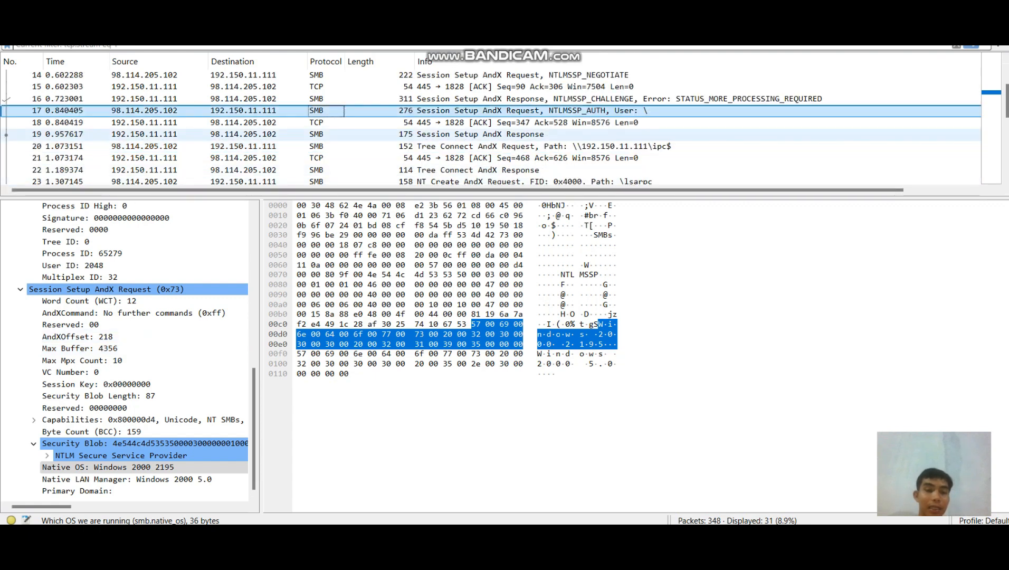
scroll(491, 126, down, 1)
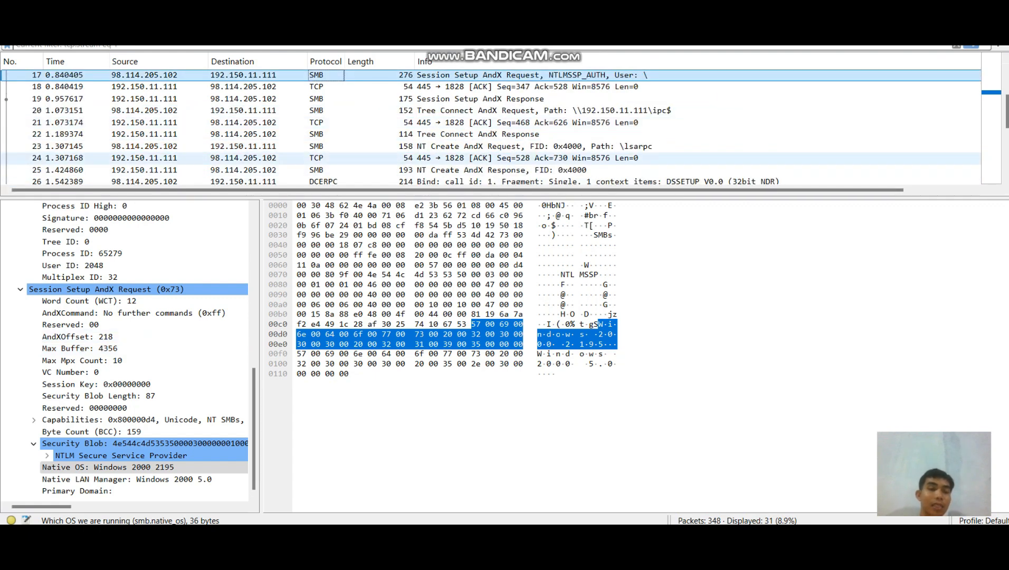
- Select packet 33, the DsRoleUpgradeDownlevelServer request, and examine its SMB Trans Request details
scroll(491, 127, down, 2)
scroll(491, 146, down, 1)
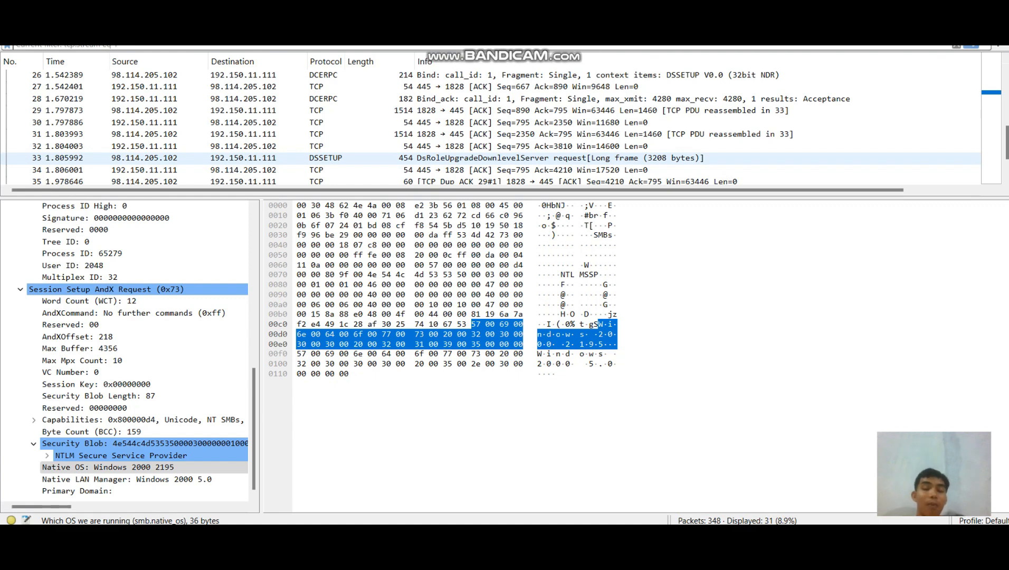
click(417, 158)
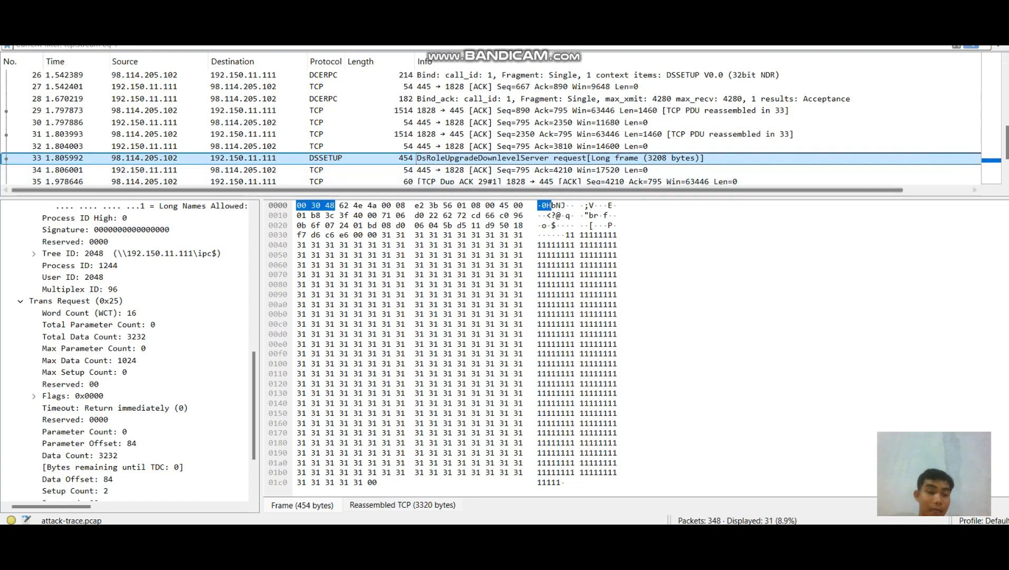
scroll(145, 420, down, 2)
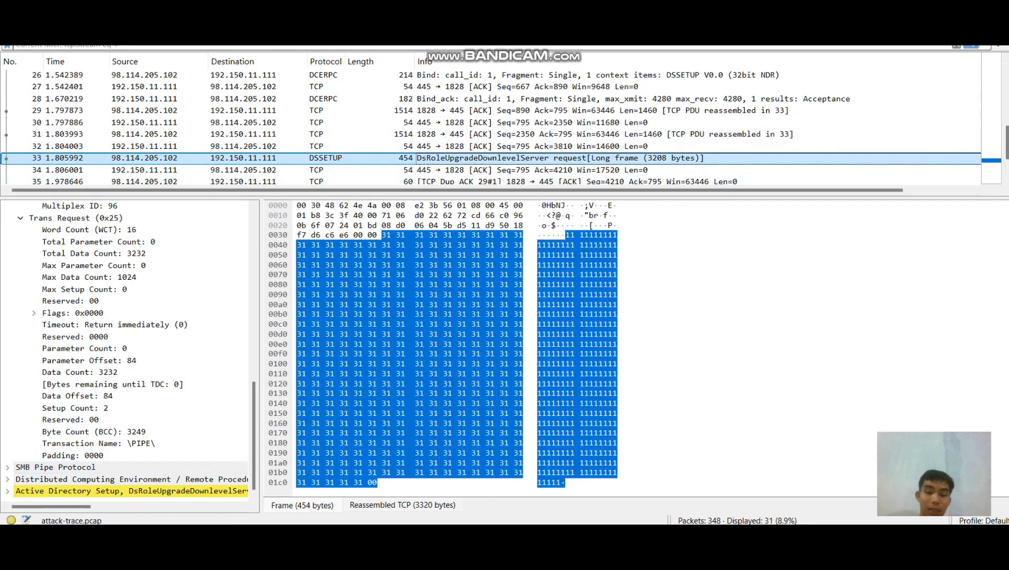
- Switch to the Canva presentation and view slide 2, which holds the answer to question 5
mouse_move(595, 538)
click(595, 475)
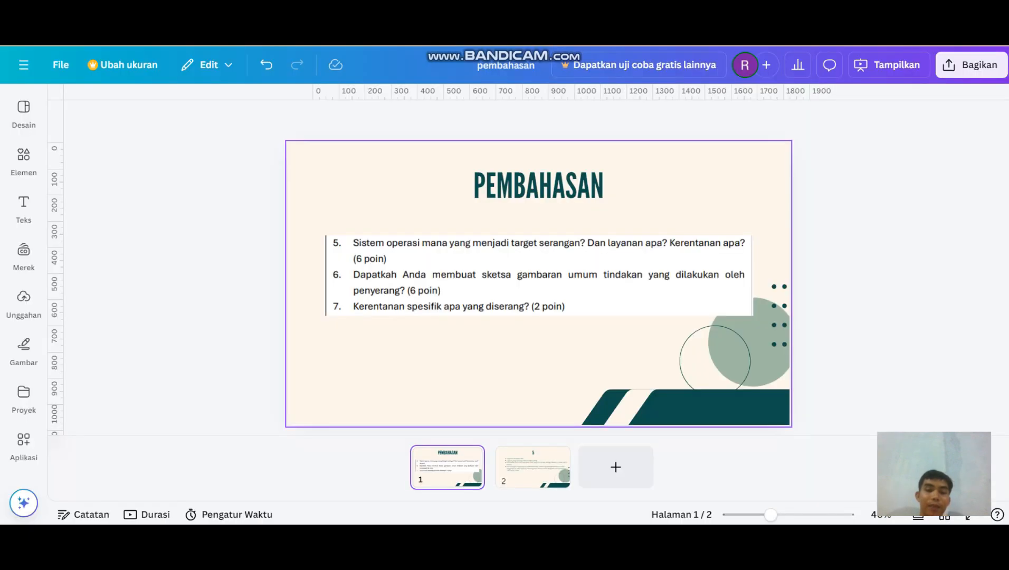
click(528, 473)
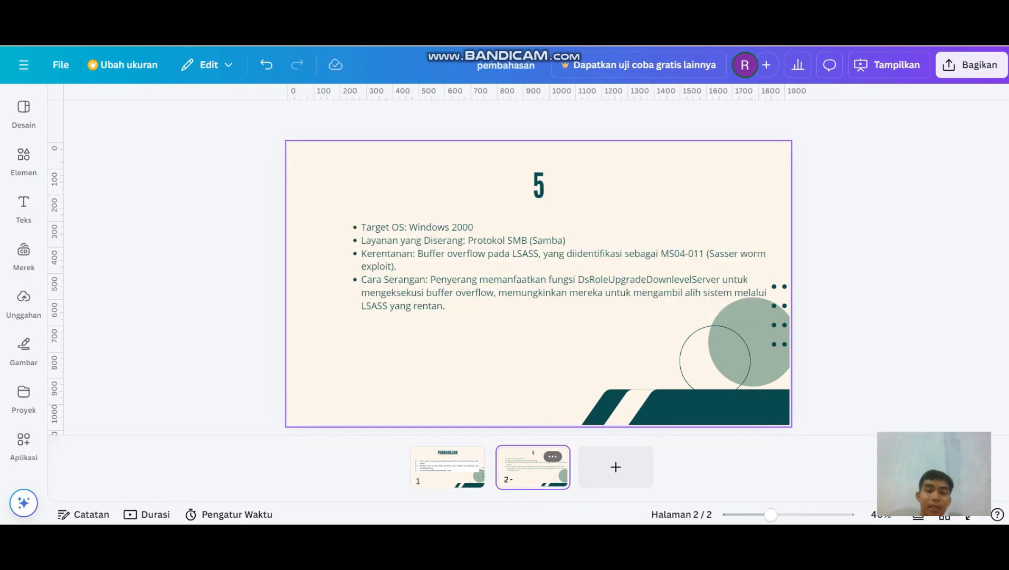
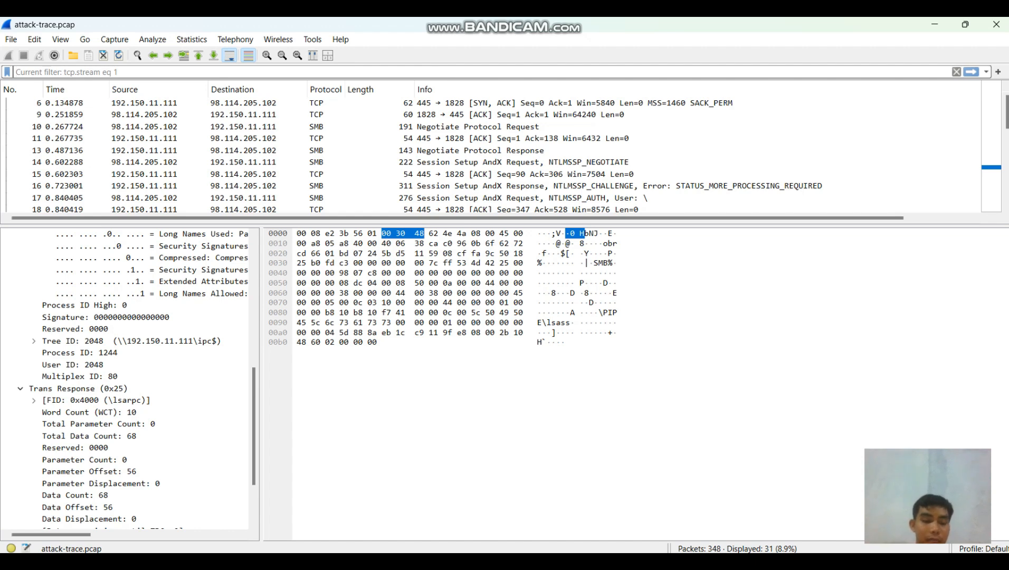
- In Wireshark, filter the packets with "tcp.stream eq 1" and follow the TCP stream of packet 32
text(tc)
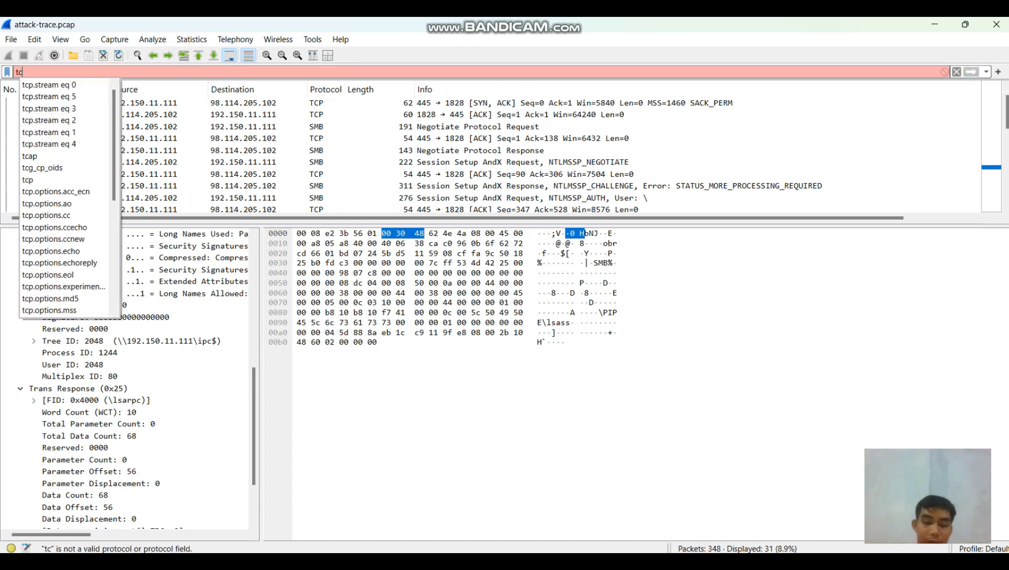
text(p.stream)
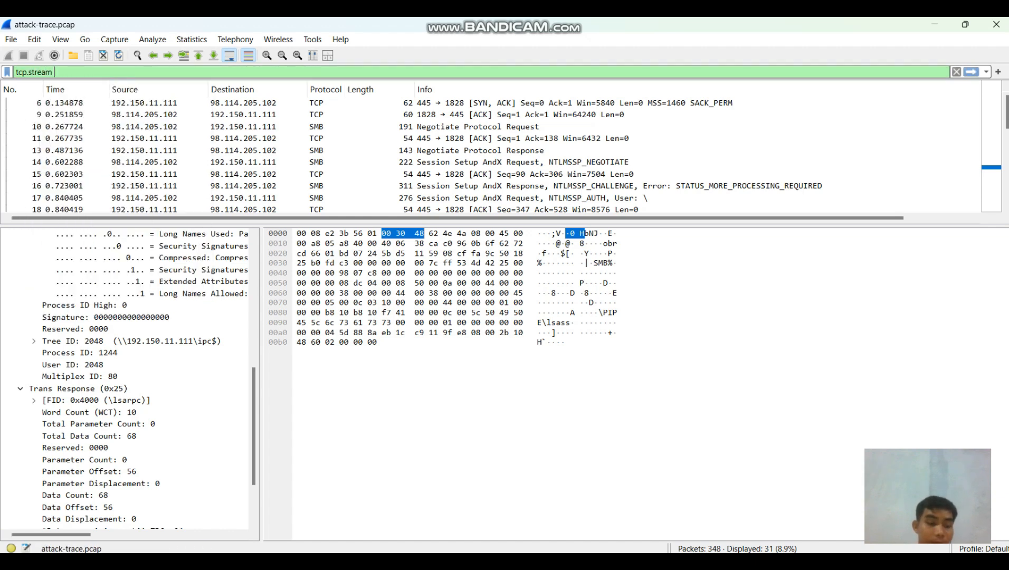
text( eq 1)
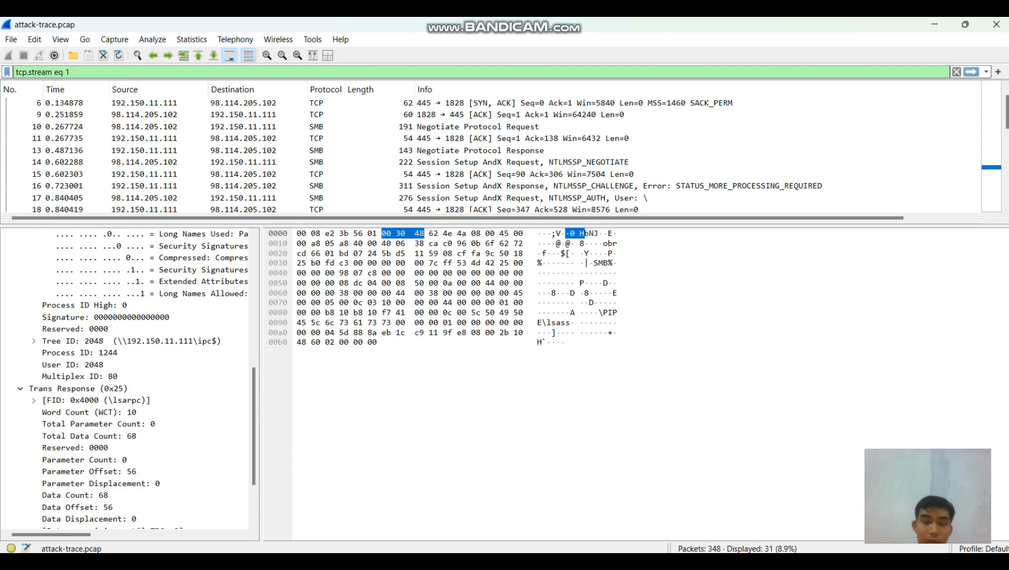
key(Return)
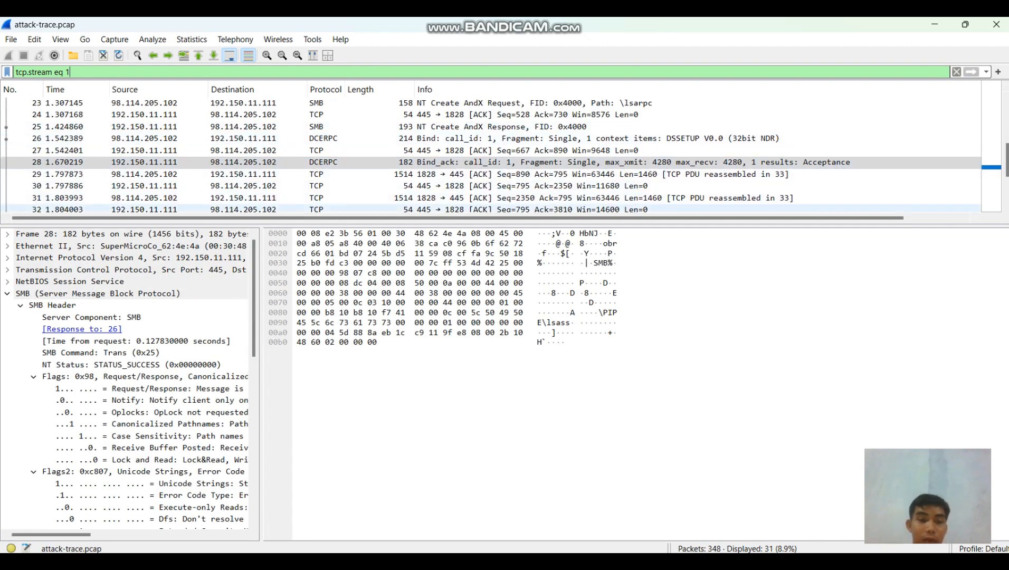
click(320, 209)
right_click(320, 209)
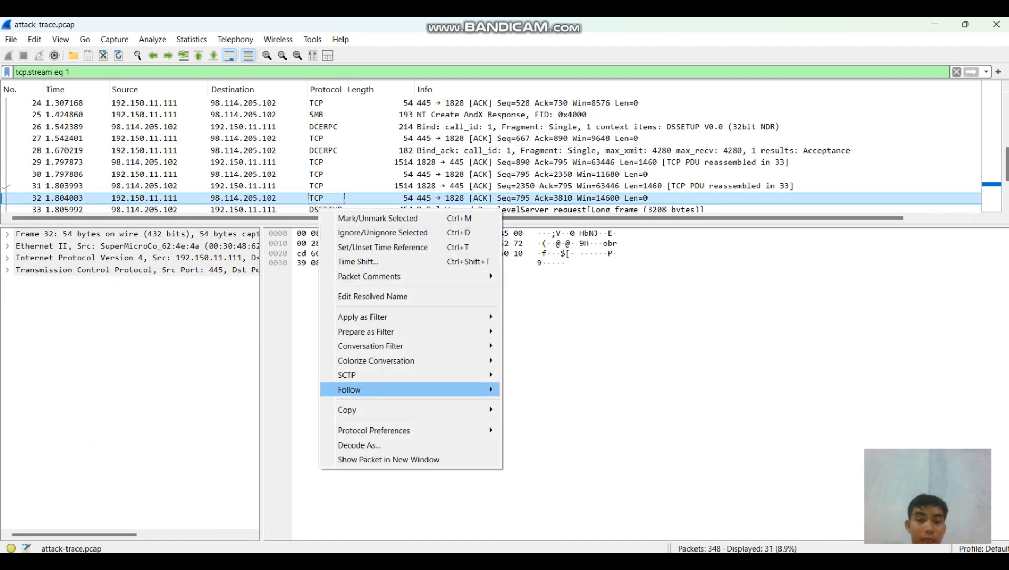
mouse_move(464, 390)
click(537, 390)
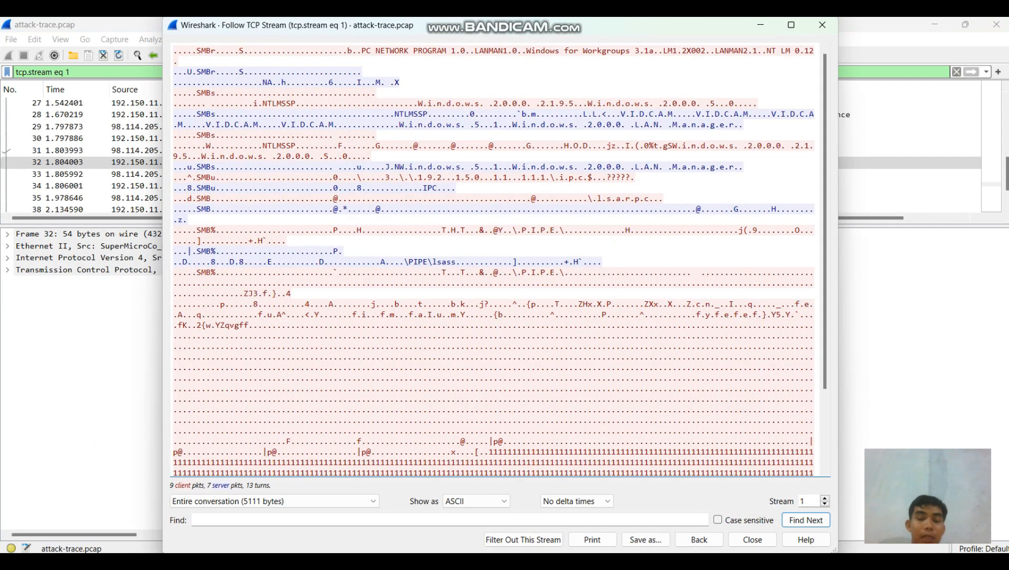
- Examine the SMB and NTLMSSP session setup text in the followed stream 1, then minimize its window
scroll(494, 264, down, 3)
scroll(493, 259, up, 3)
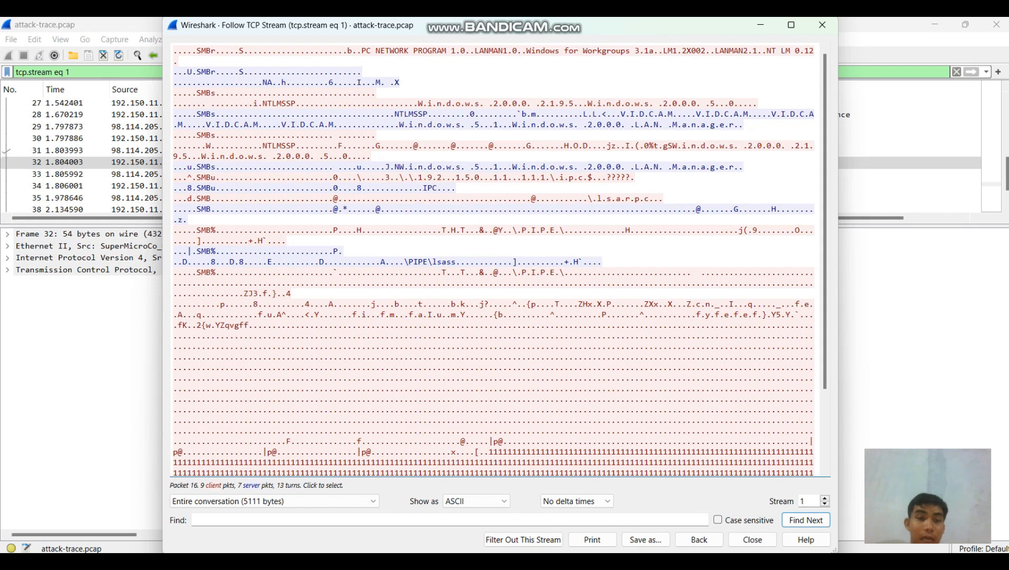
click(201, 113)
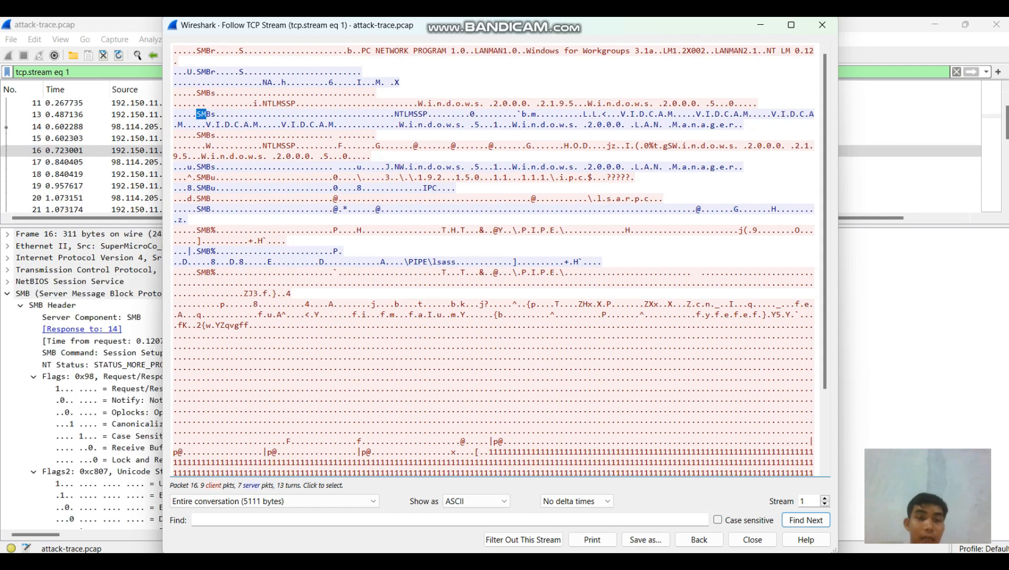
drag(395, 114, 415, 113)
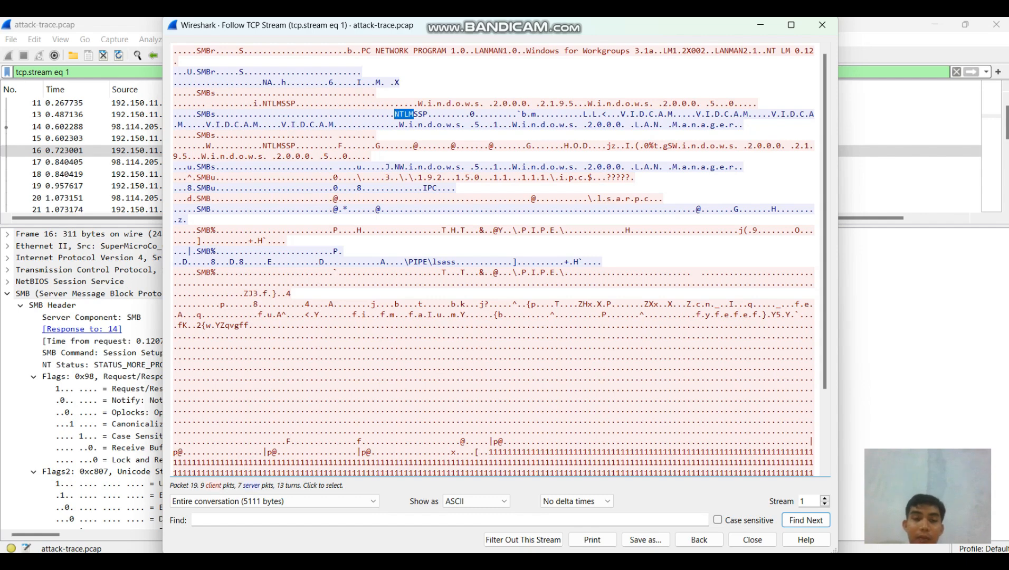
click(401, 167)
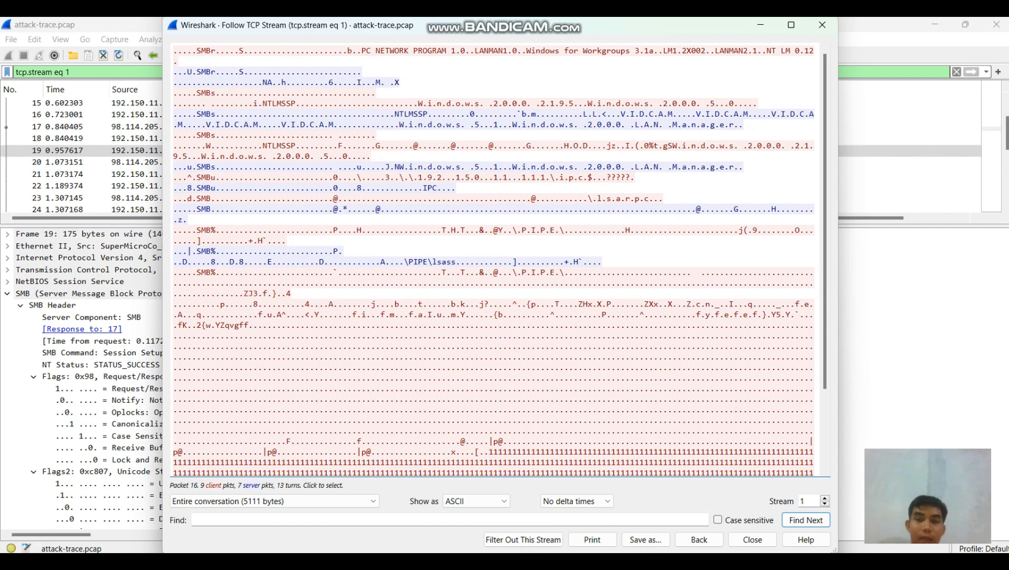
scroll(496, 316, down, 3)
scroll(496, 317, up, 3)
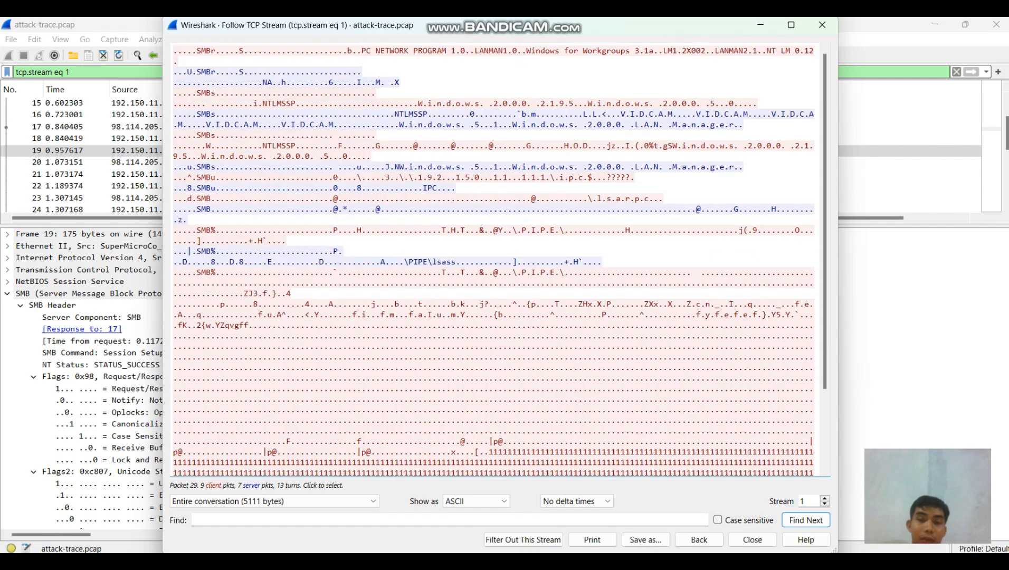
click(760, 25)
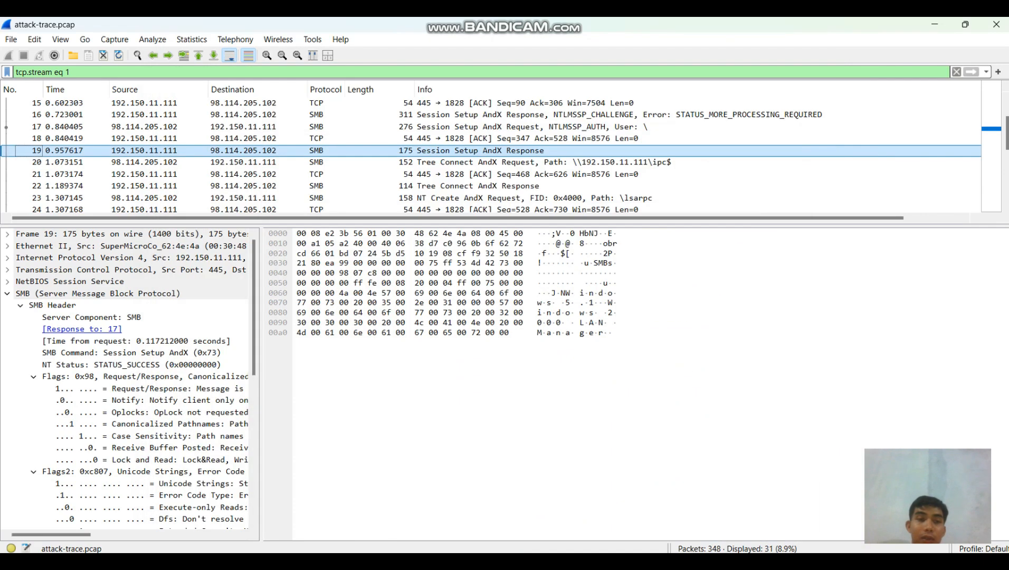
- Change the display filter to "tcp.stream eq 2" and follow the TCP stream of packet 45
click(70, 72)
key(BackSpace)
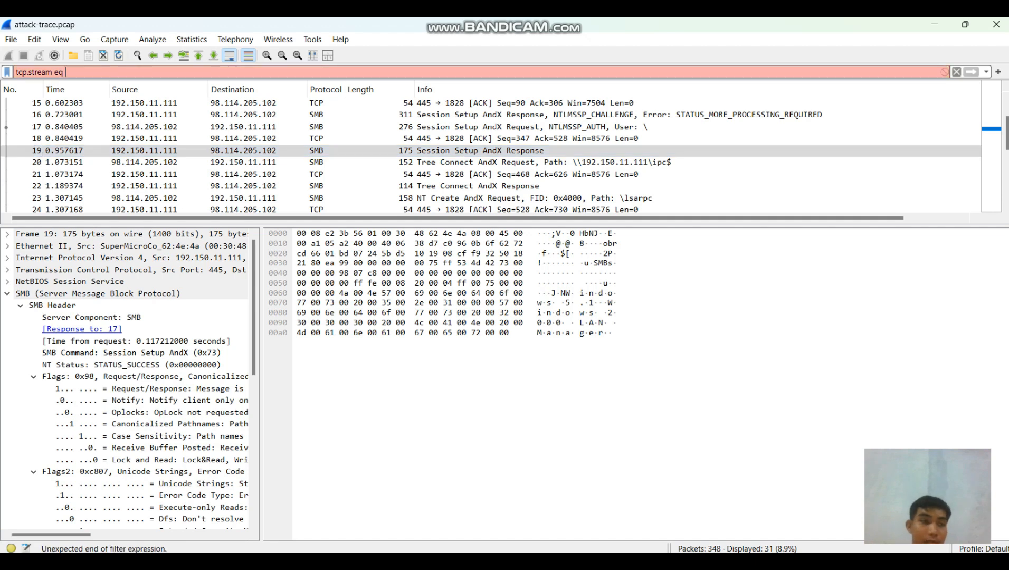
text(2)
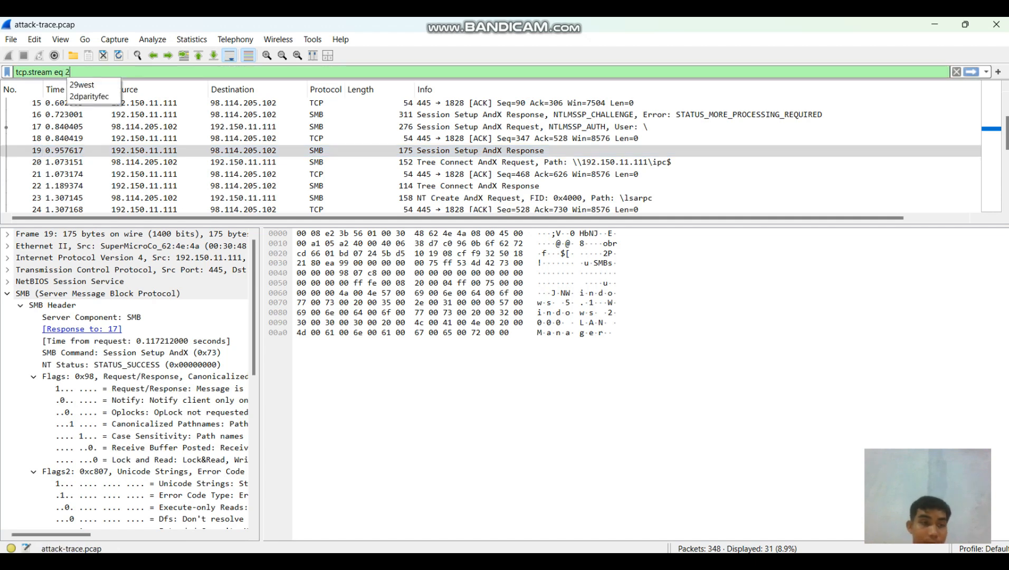
key(Return)
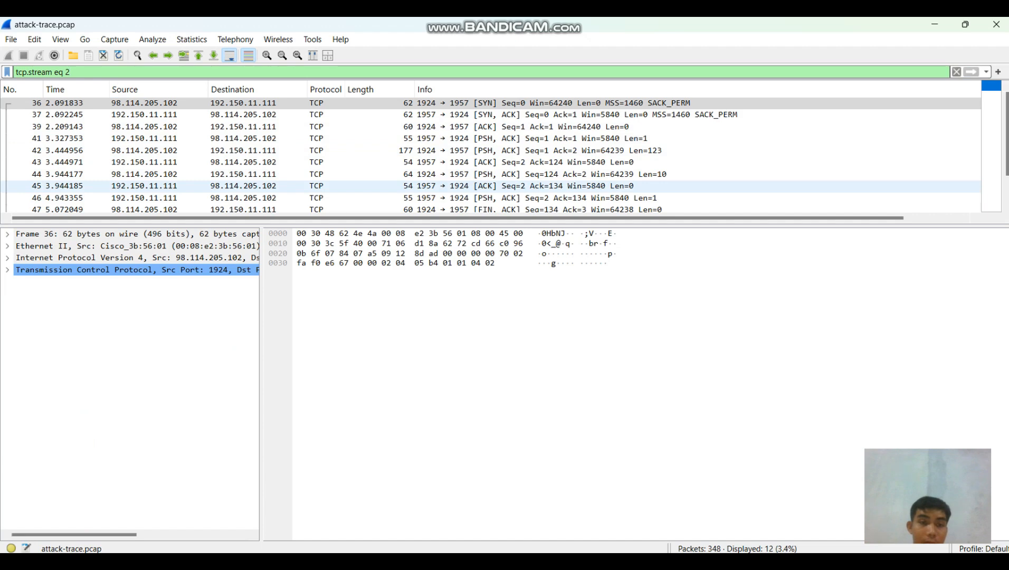
right_click(306, 186)
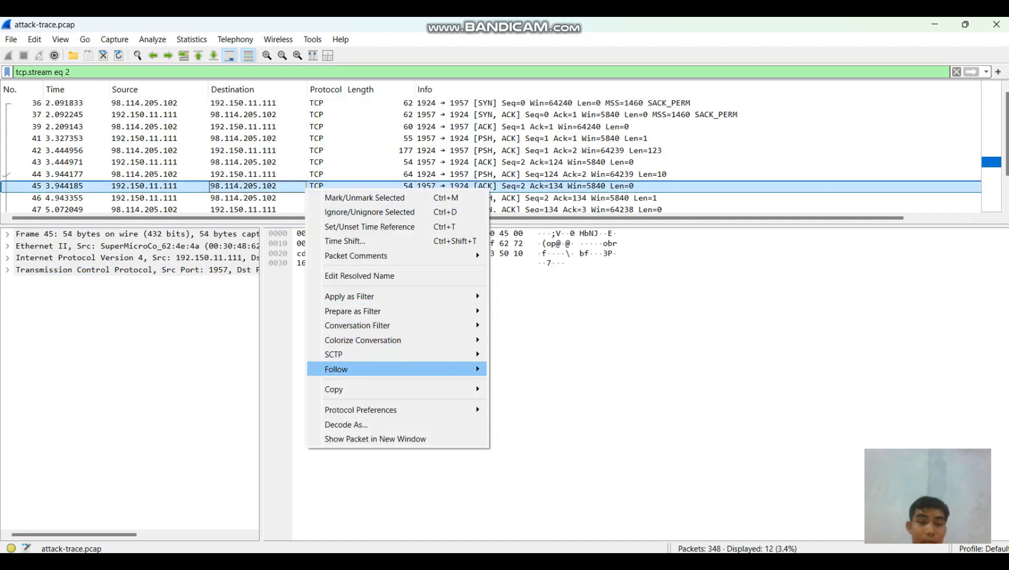
mouse_move(401, 369)
click(508, 368)
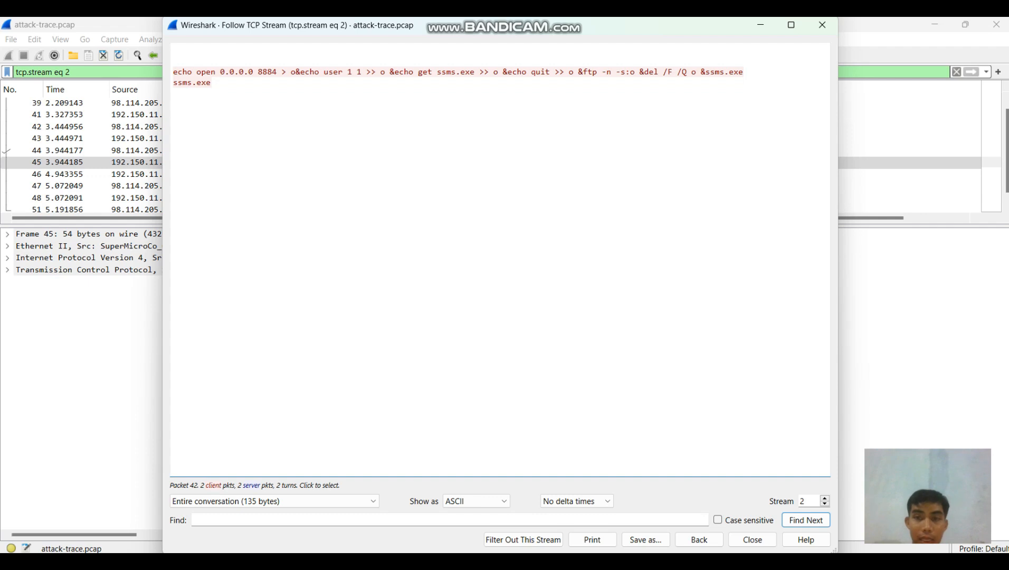
- Examine the ssms.exe entries at the end of the echoed FTP commands in stream 2, then minimize its window
drag(705, 70, 213, 83)
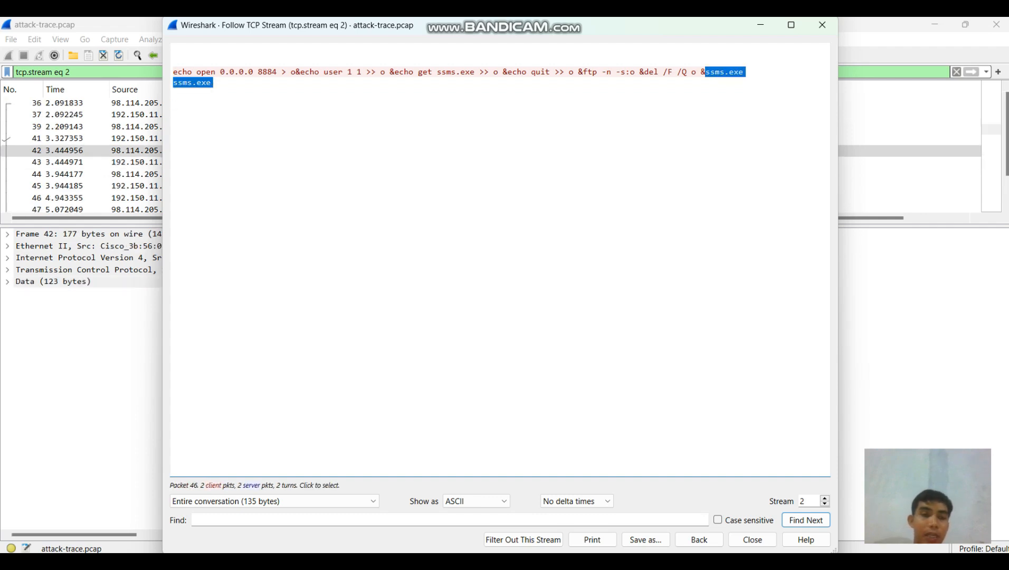
click(212, 84)
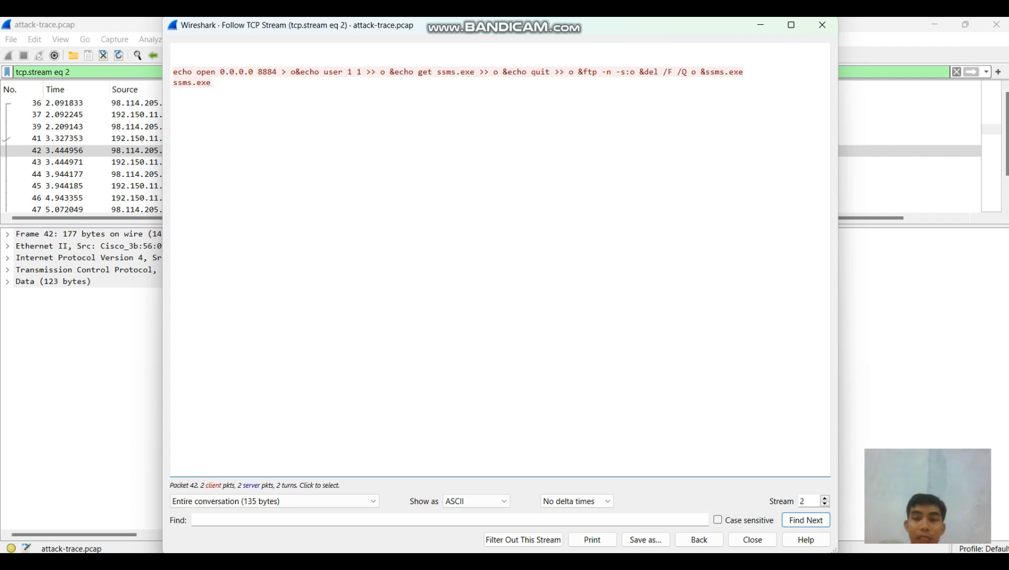
drag(705, 71, 211, 83)
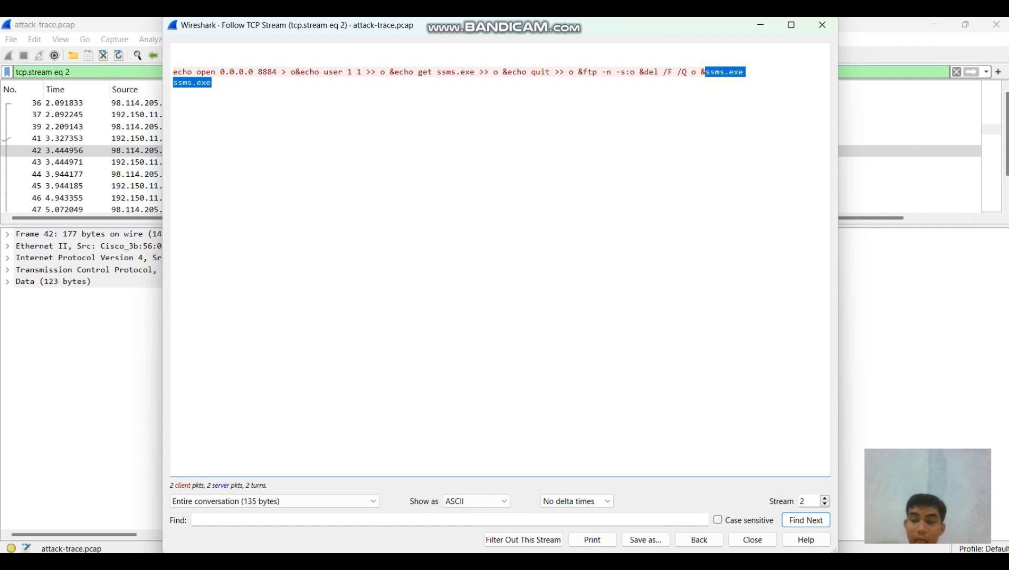
click(211, 83)
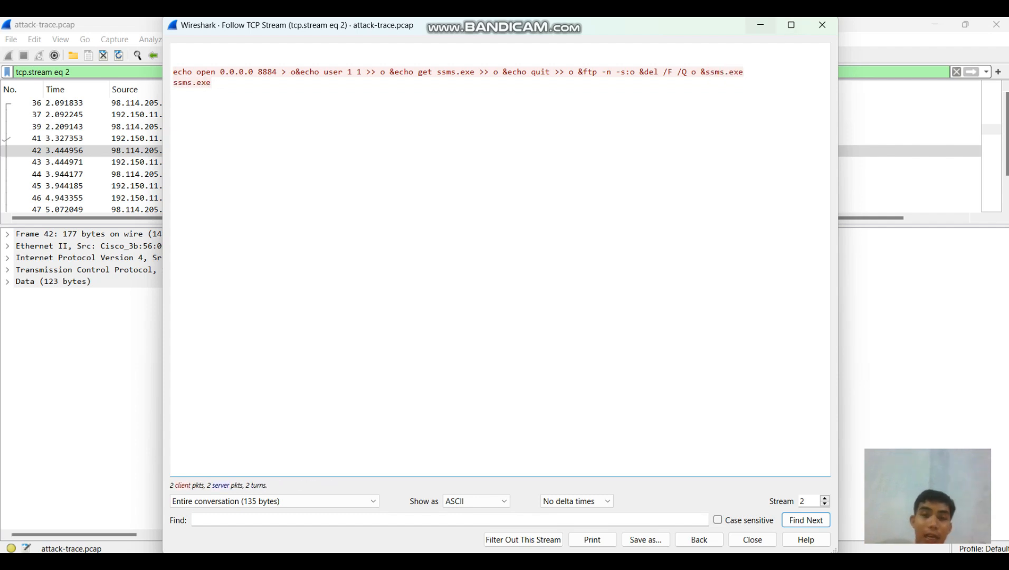
click(761, 25)
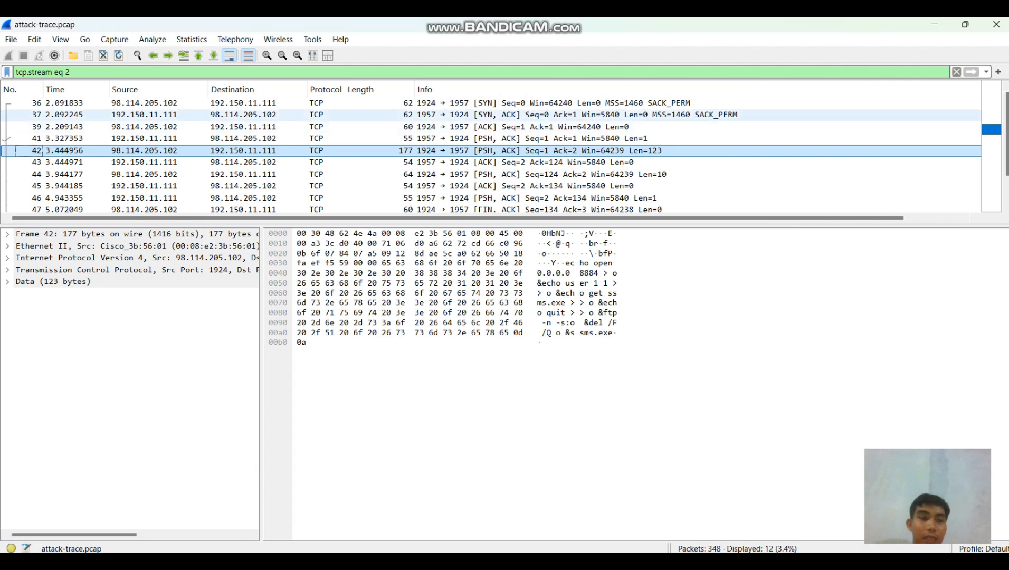
- Change the display filter to "tcp.stream eq 3" and follow the TCP stream of packet 58
click(70, 72)
key(BackSpace)
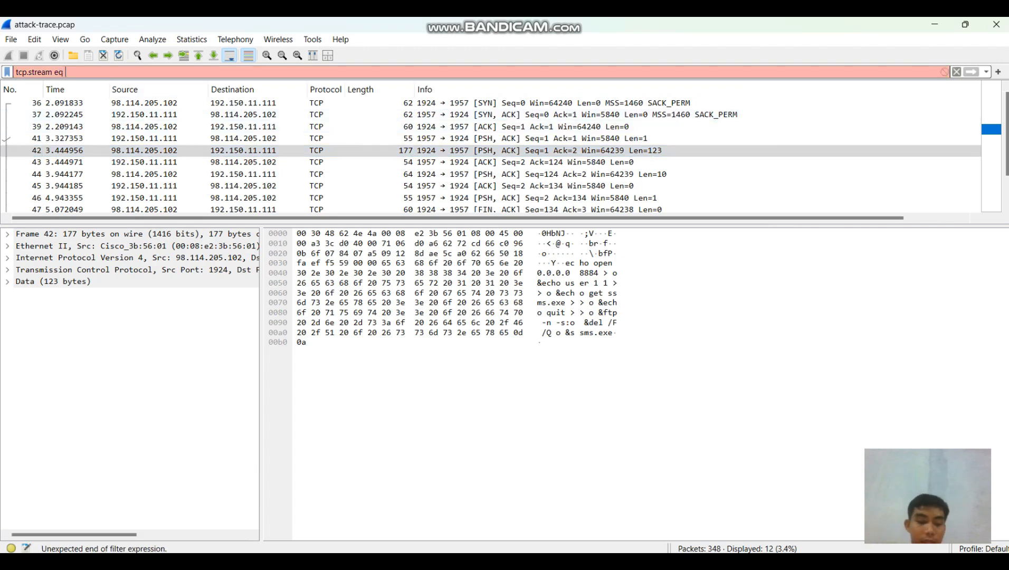
text(3)
key(Return)
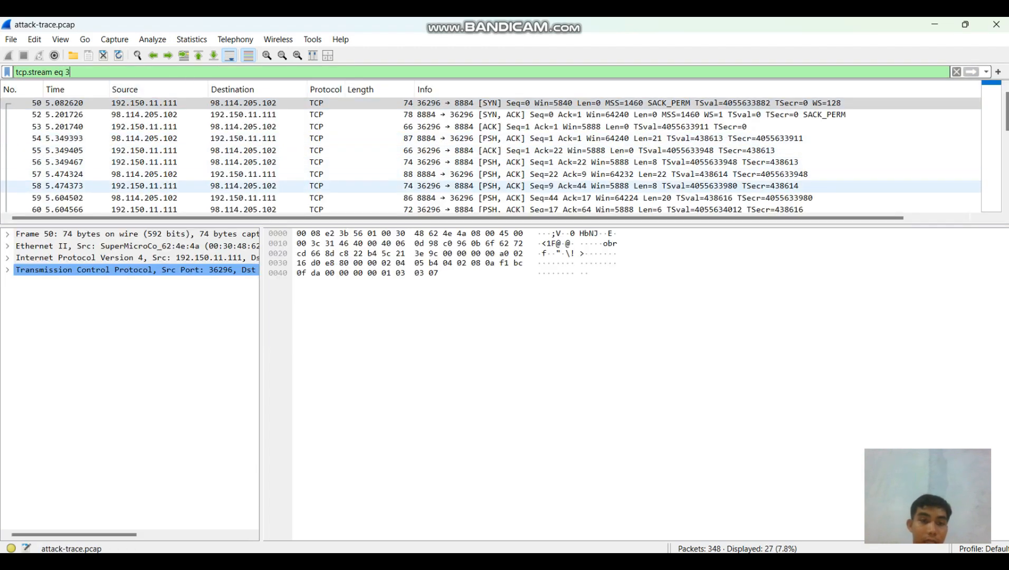
right_click(308, 186)
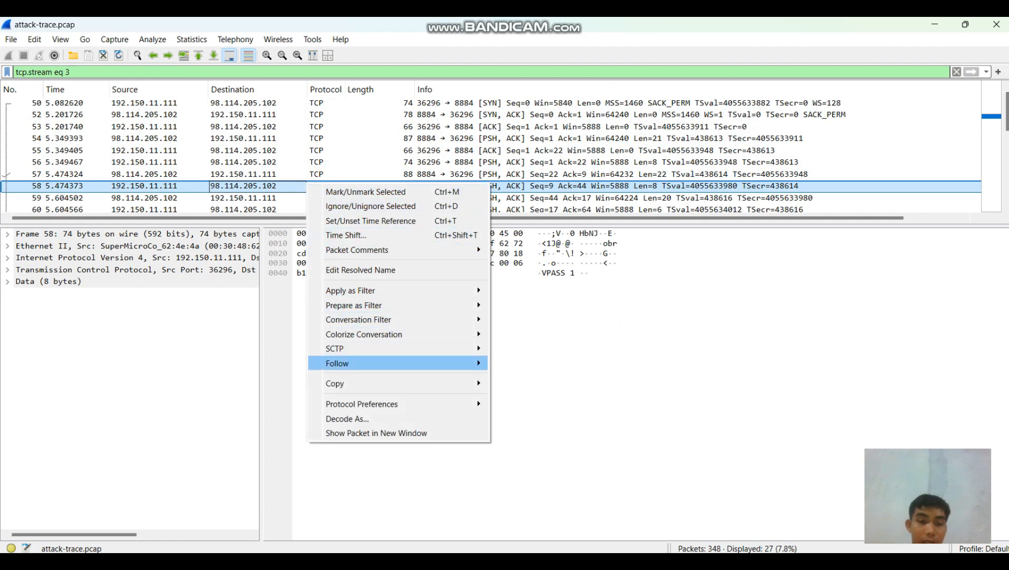
mouse_move(369, 364)
click(525, 363)
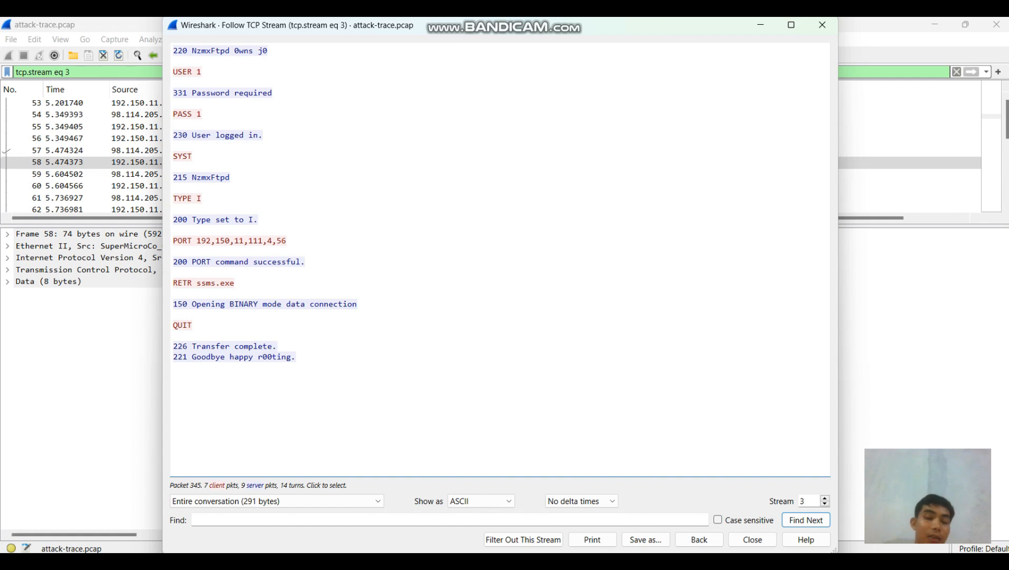
- Examine the closing 226 and 221 server replies of the FTP session in stream 3
click(234, 357)
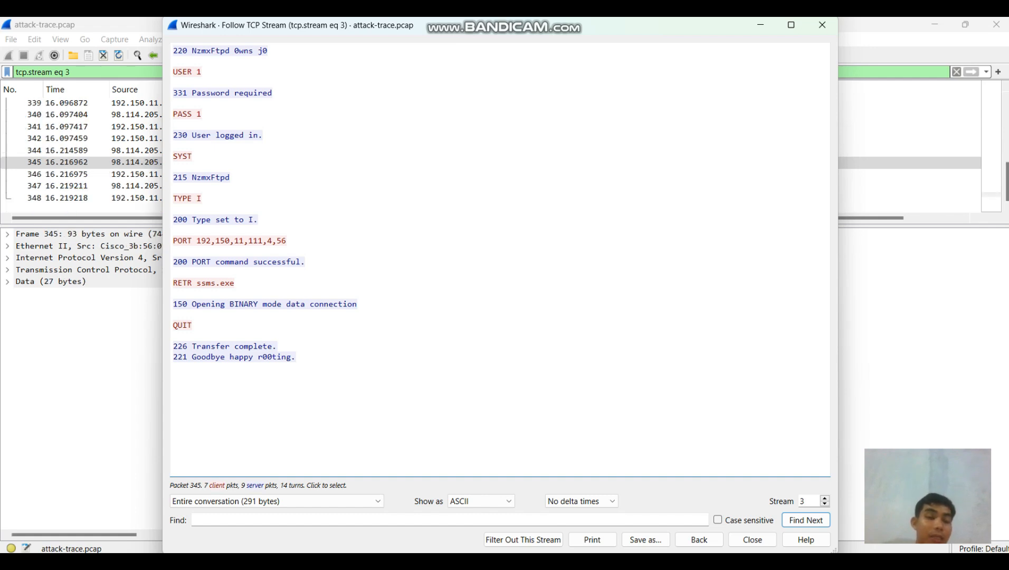
drag(192, 347, 259, 346)
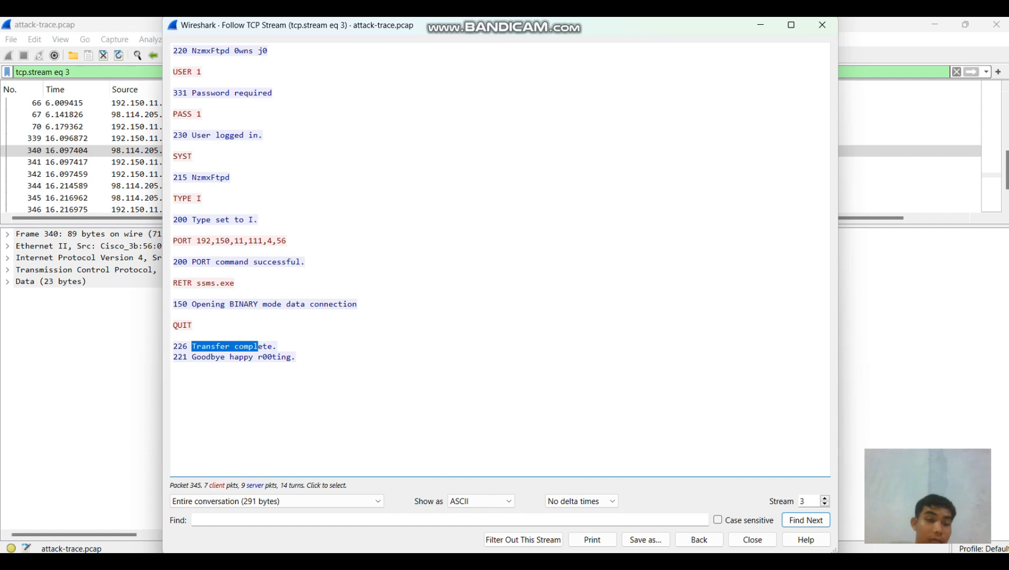
click(275, 386)
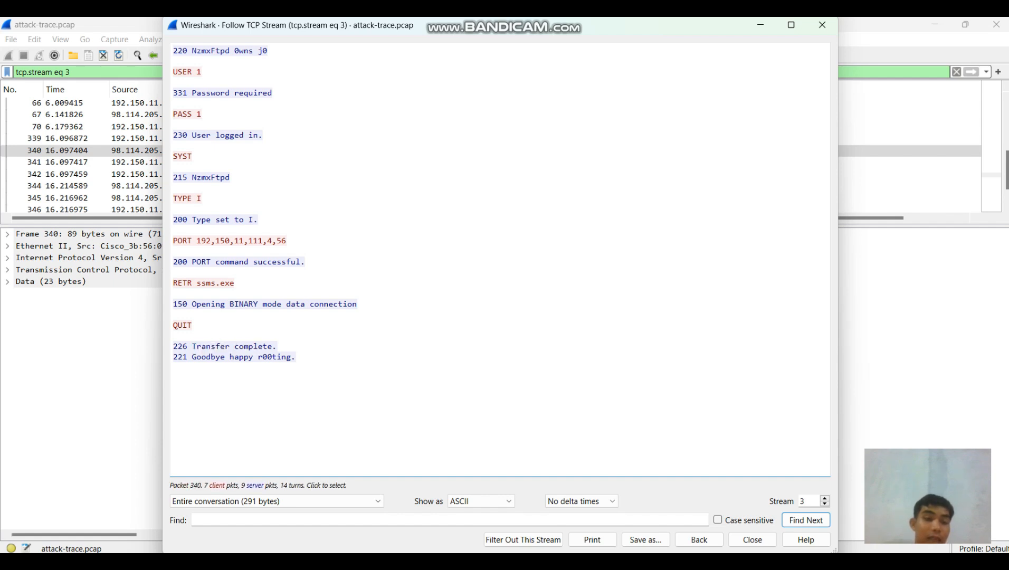
- Select the packet behind the final 221 Goodbye reply in stream 3 and minimize the stream window
drag(195, 358, 306, 361)
click(312, 377)
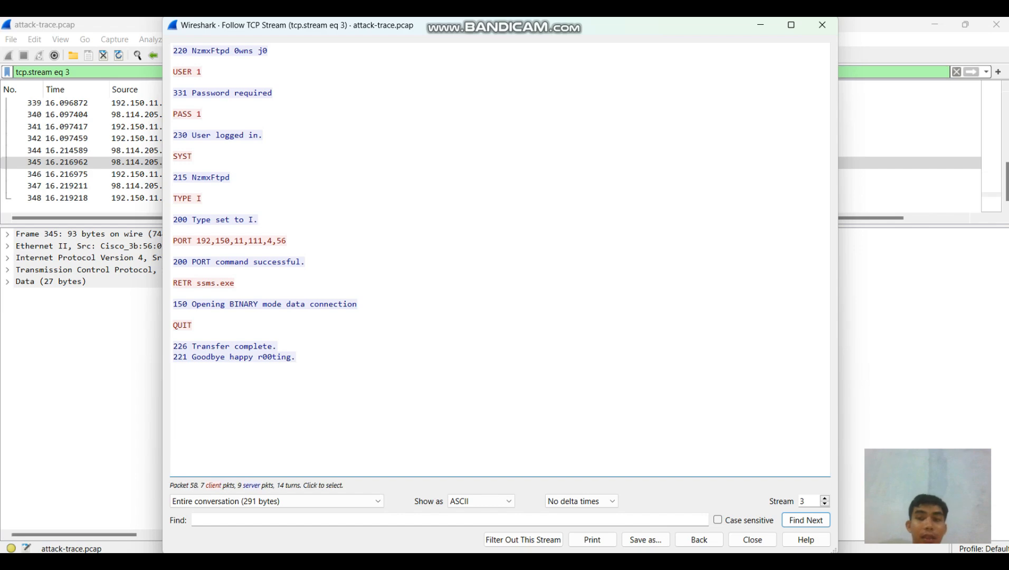
click(761, 25)
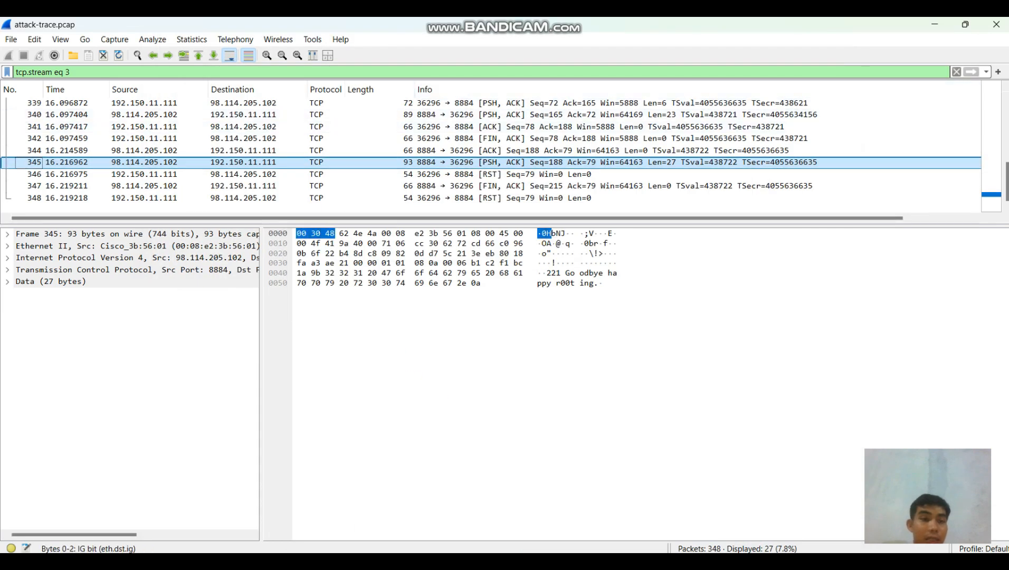
- Change the display filter to "tcp.stream eq 4" and follow the TCP stream of packet 338
click(95, 72)
key(BackSpace)
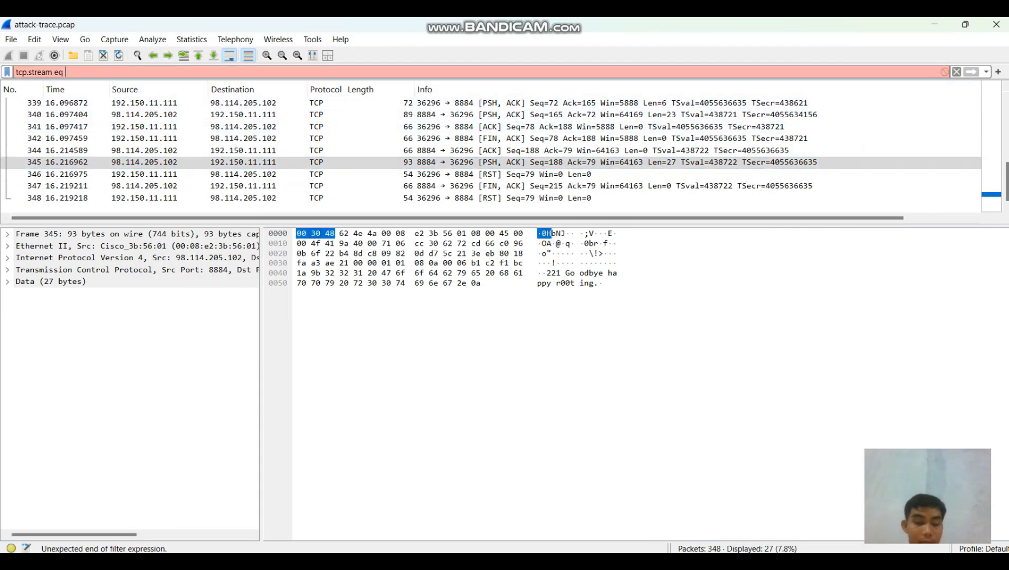
text(4)
key(Return)
right_click(285, 195)
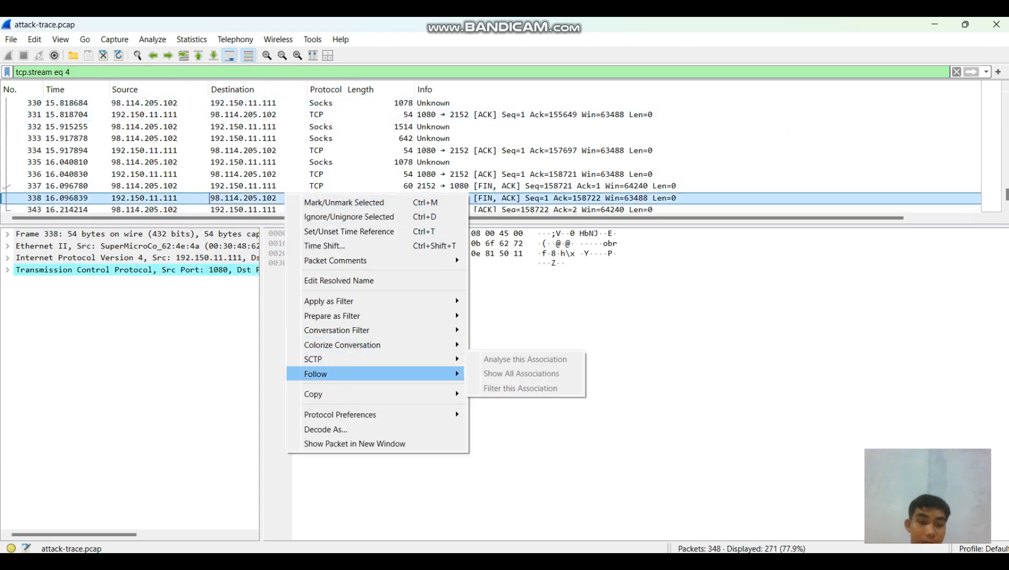
click(501, 374)
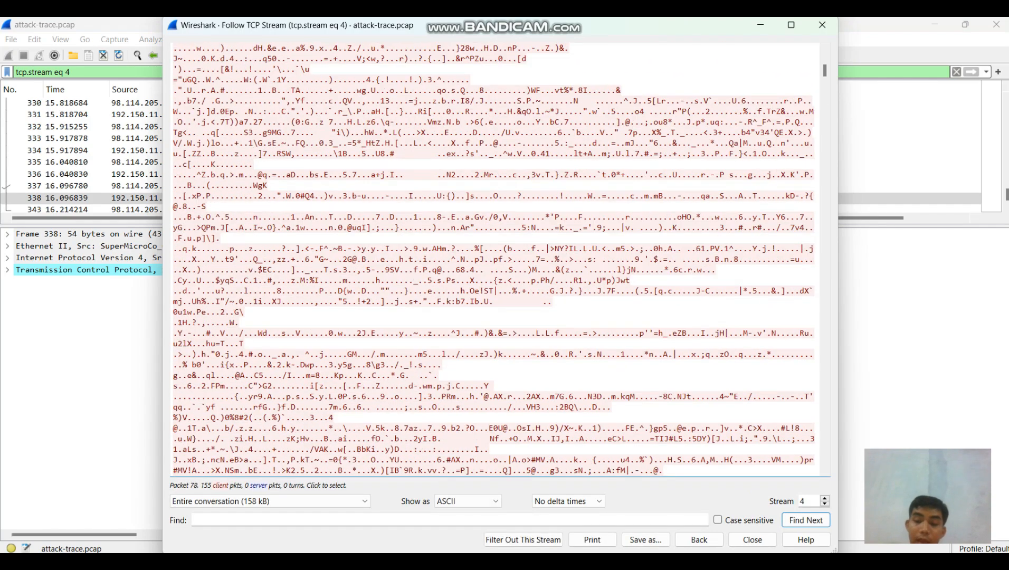
- Skim the binary payload of stream 4 and switch to the Canva slide 6 summarizing the five TCP connections
scroll(494, 259, down, 12)
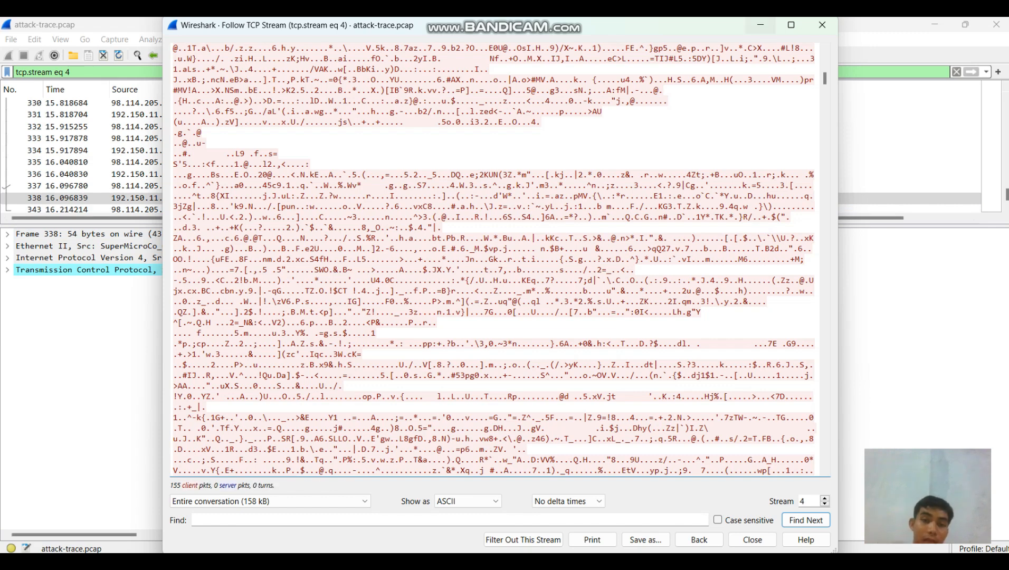
key(Escape)
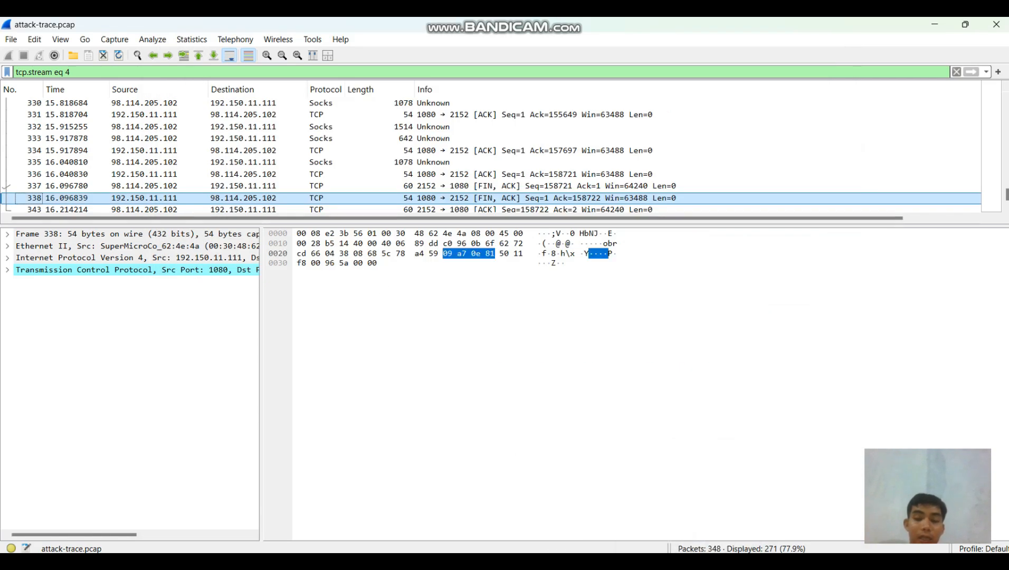
mouse_move(595, 561)
click(595, 504)
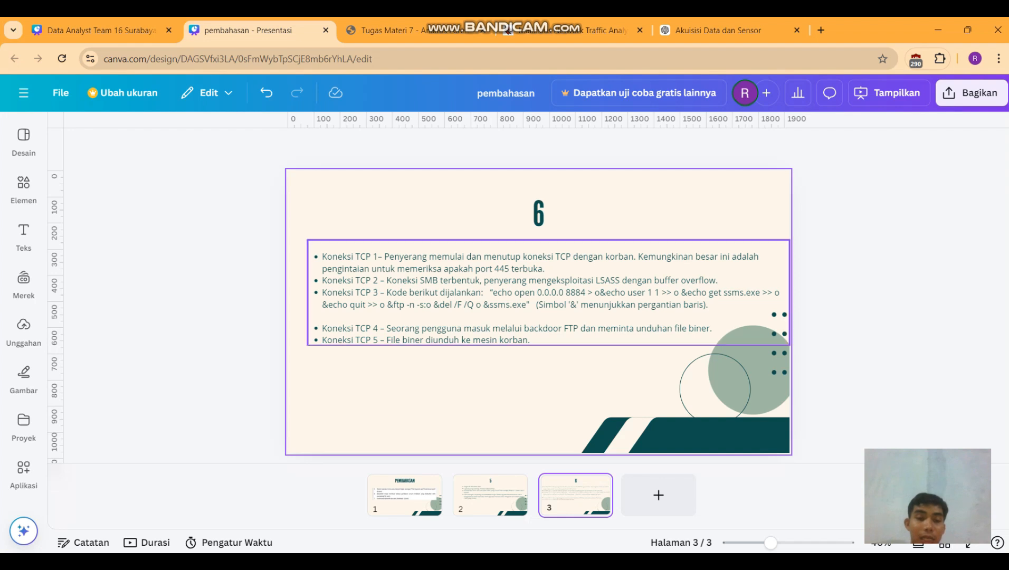
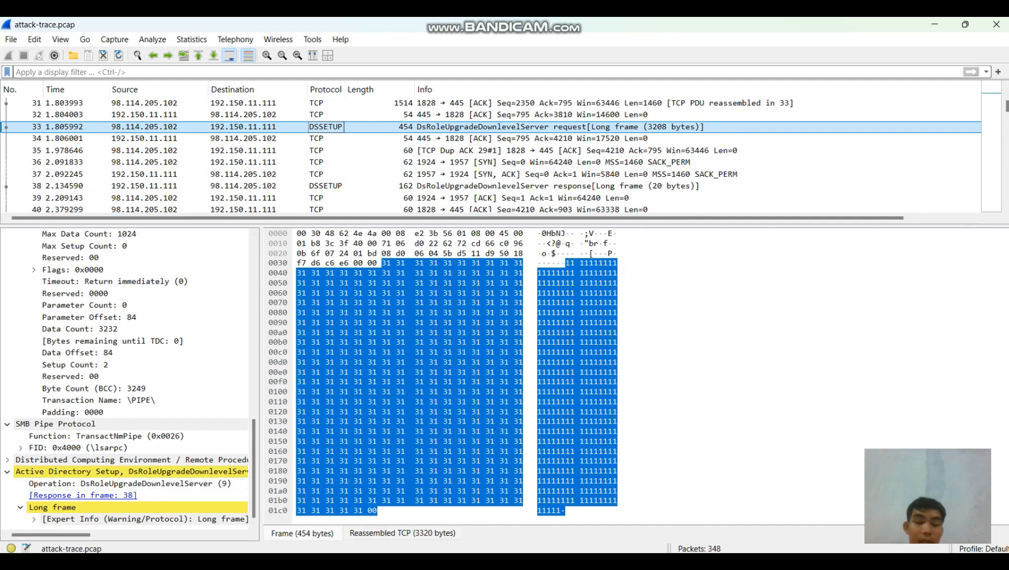
- Switch to the Canva presentation and read slide 7 about the MS04-011 LSASS DsRoleUpgradeDownlevelServer vulnerability
mouse_move(595, 564)
click(594, 504)
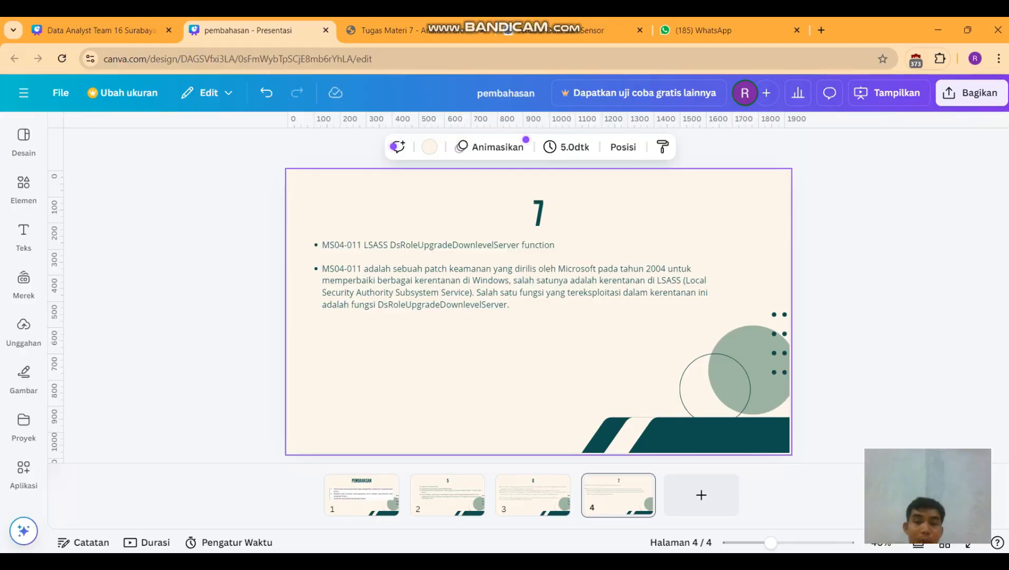
click(24, 324)
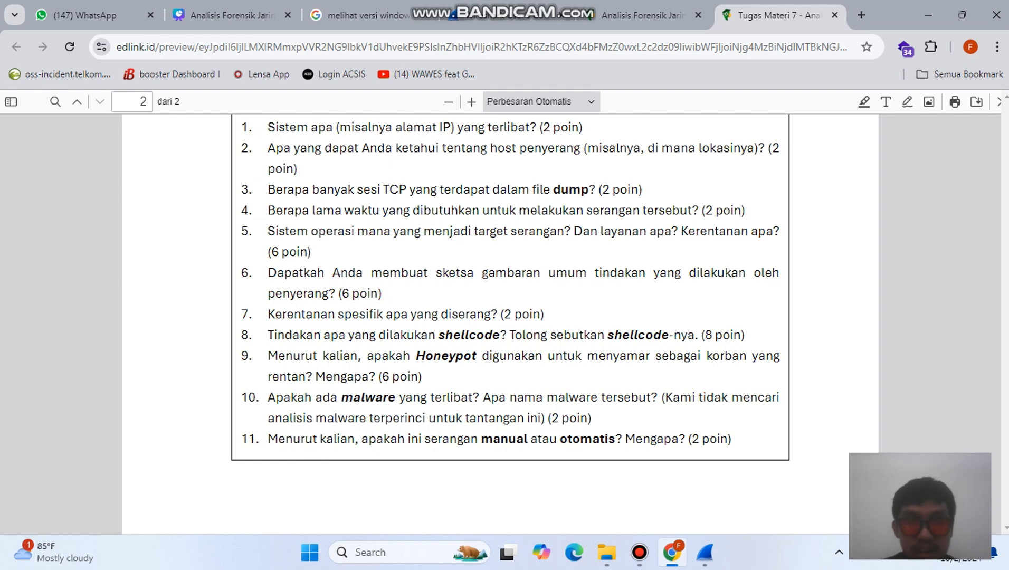
- Switch to Wireshark and examine the details of packet 14 down to the Native OS and Native LAN Manager fields
click(705, 552)
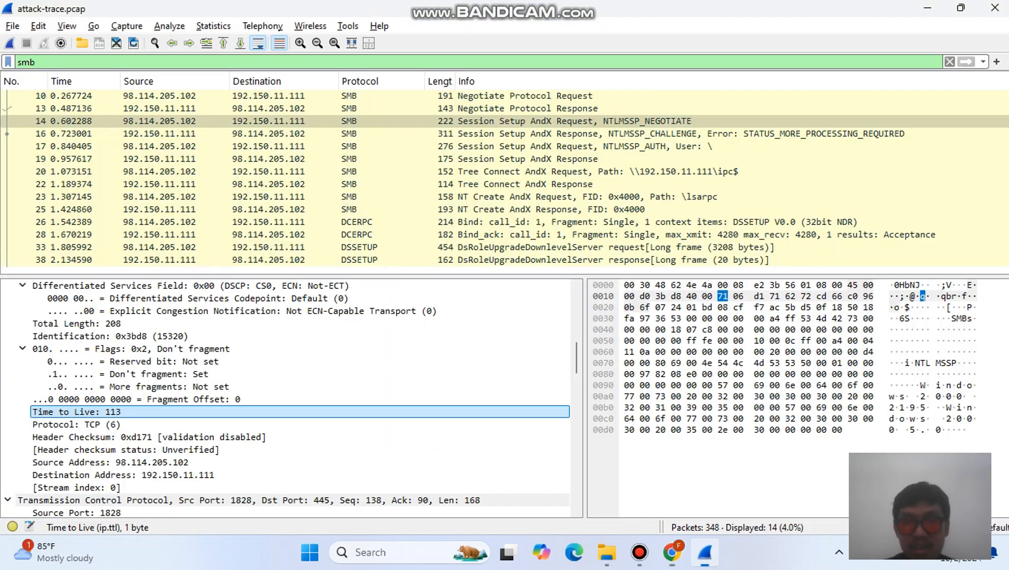
scroll(285, 411, up, 10)
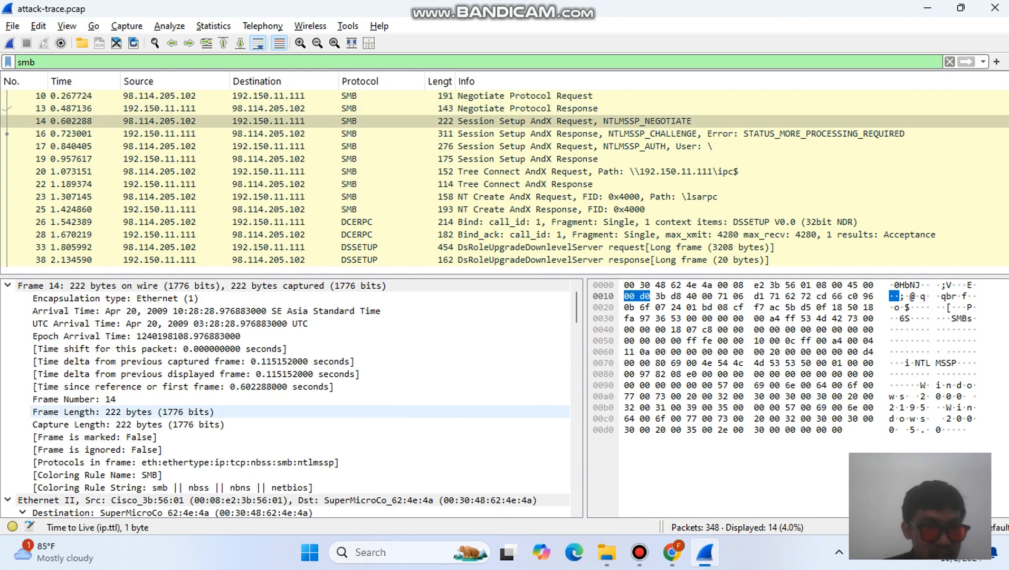
scroll(285, 412, down, 5)
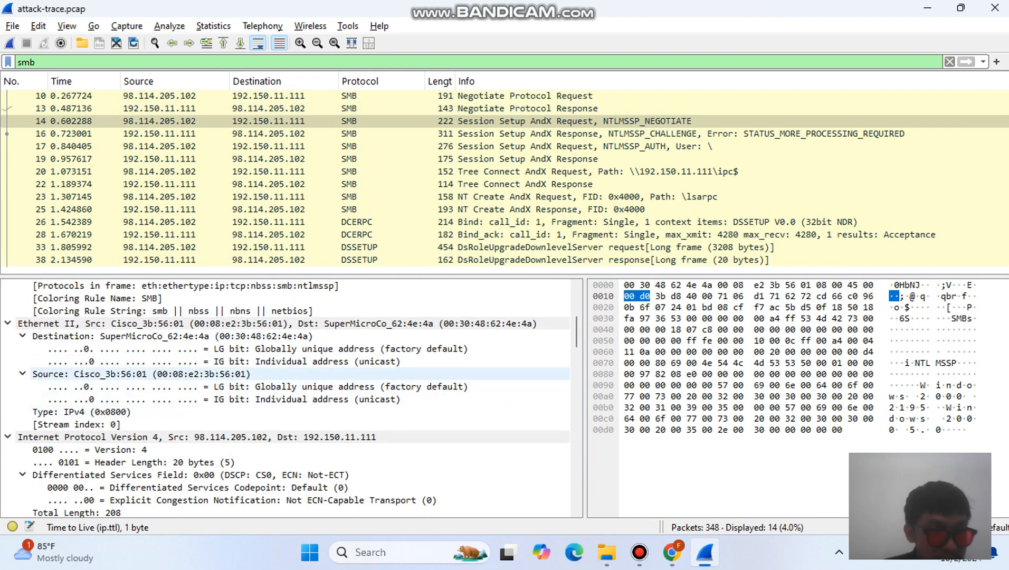
scroll(285, 449, up, 5)
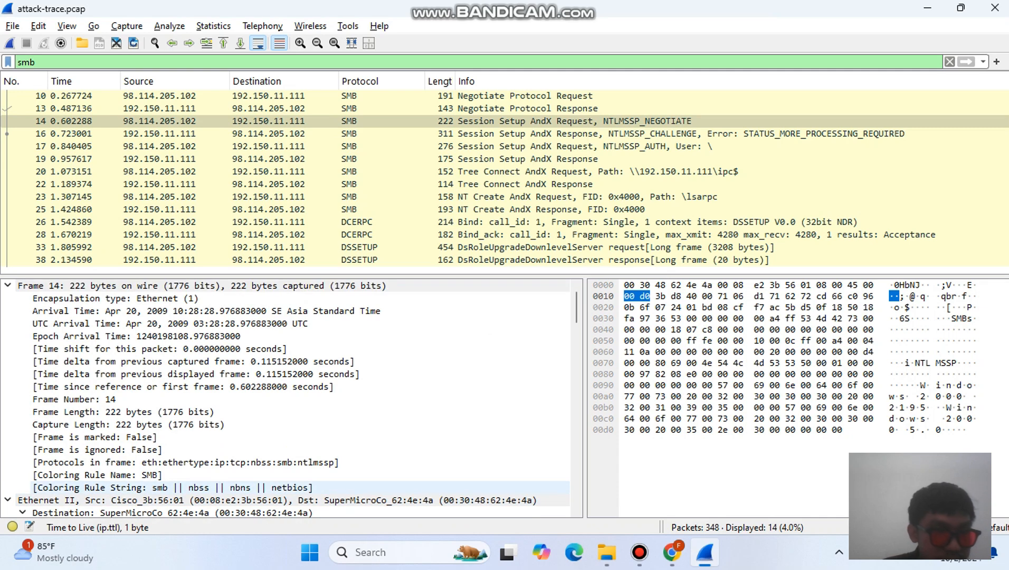
scroll(285, 449, down, 14)
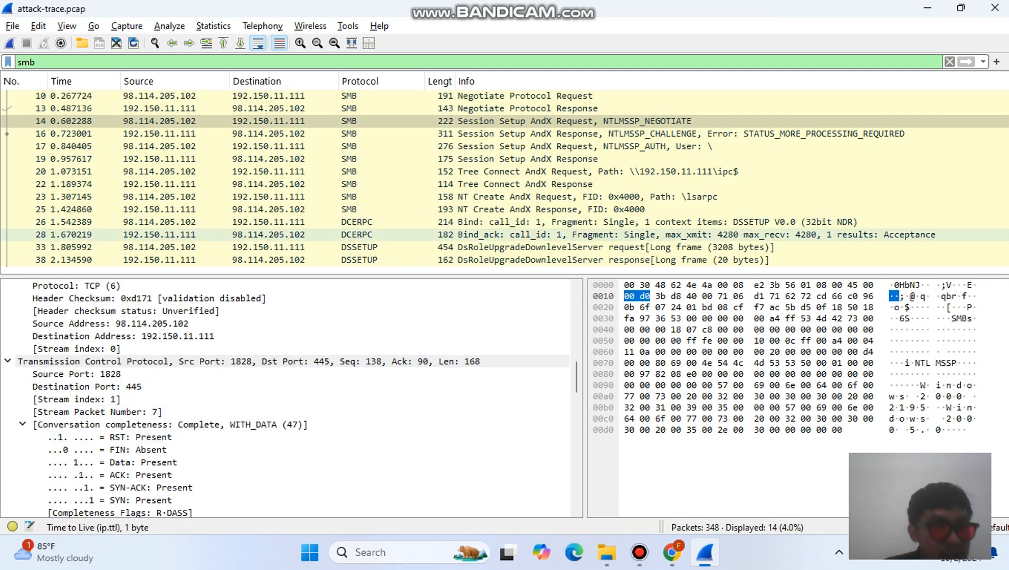
scroll(285, 449, up, 3)
scroll(285, 449, down, 13)
scroll(285, 449, up, 3)
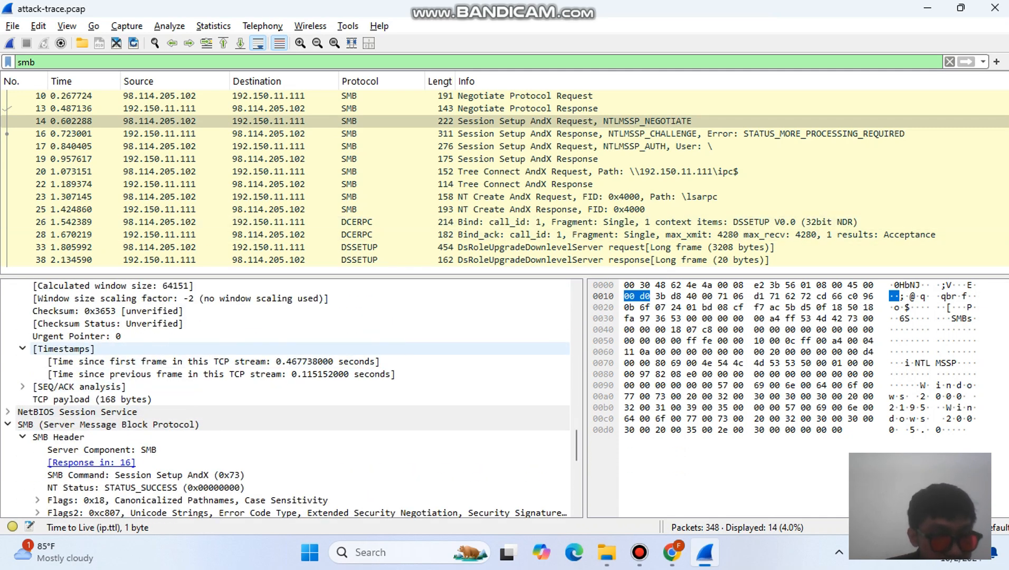
scroll(285, 449, up, 10)
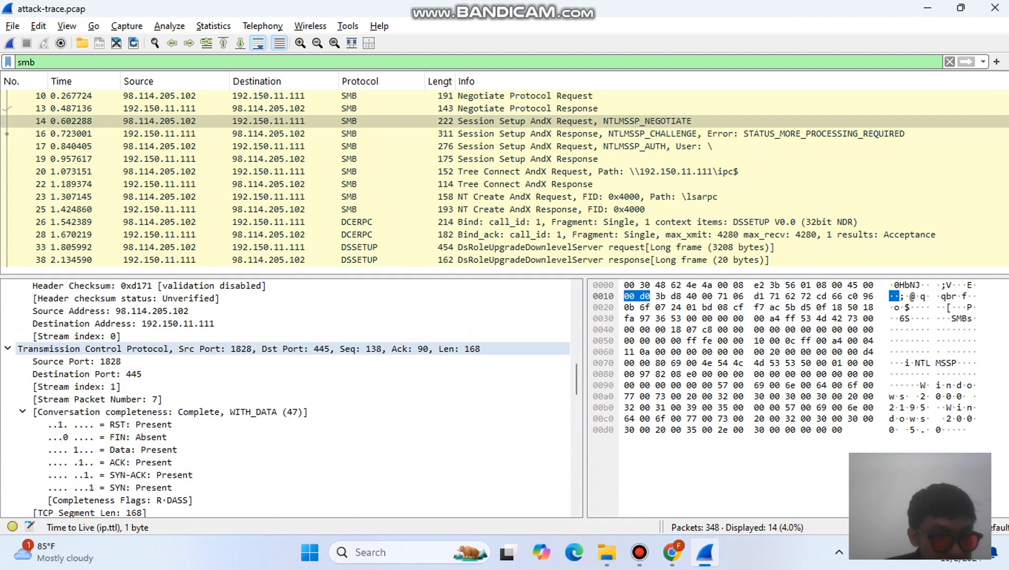
scroll(285, 351, up, 1)
scroll(285, 349, up, 13)
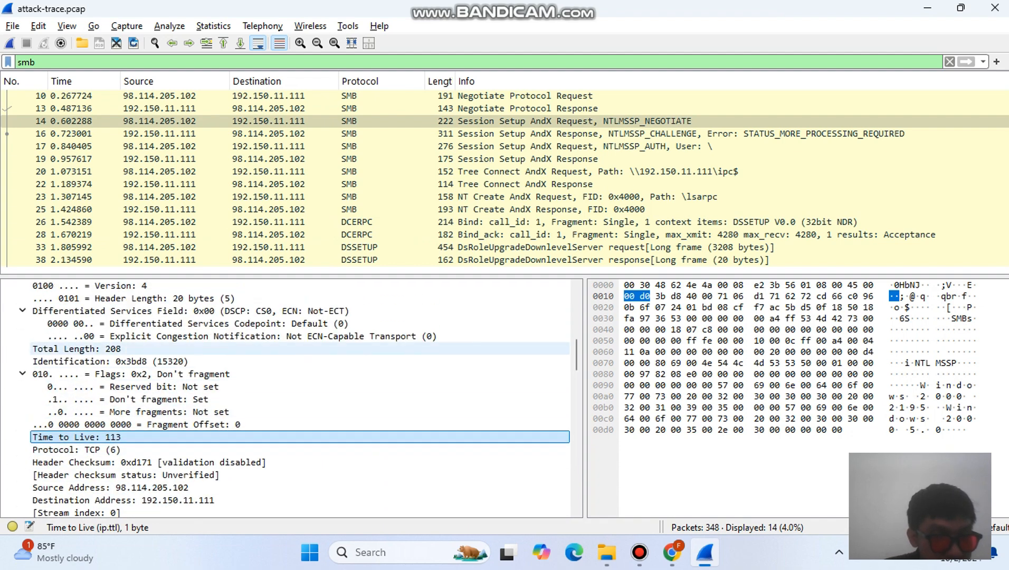
scroll(285, 349, down, 1)
scroll(285, 349, down, 1)
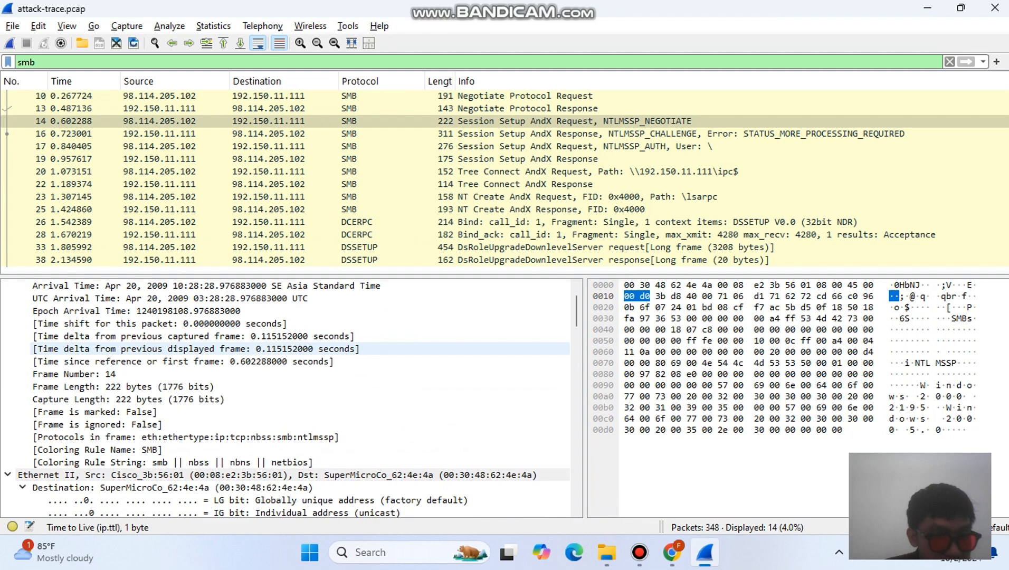
scroll(285, 350, down, 18)
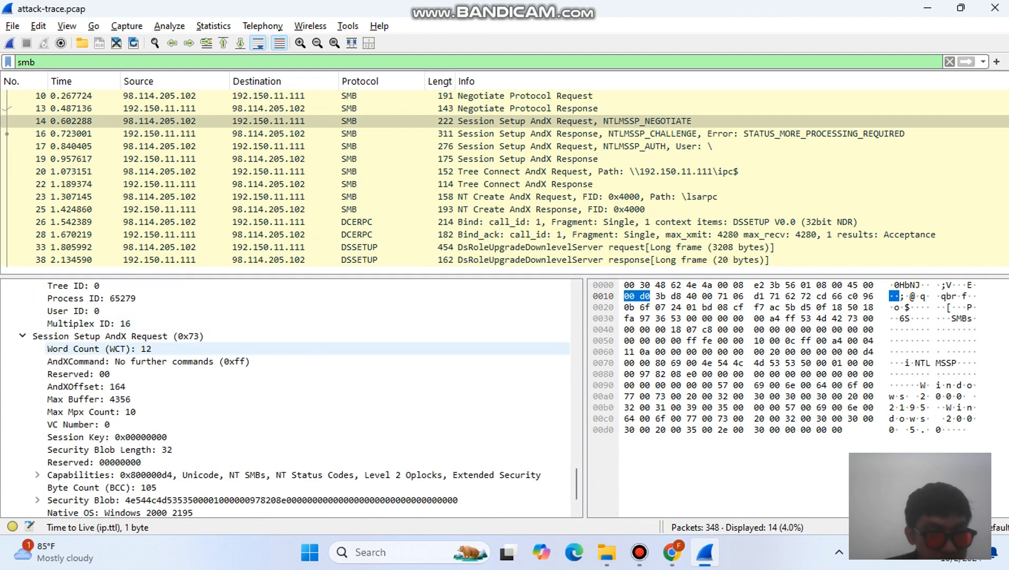
scroll(285, 349, down, 1)
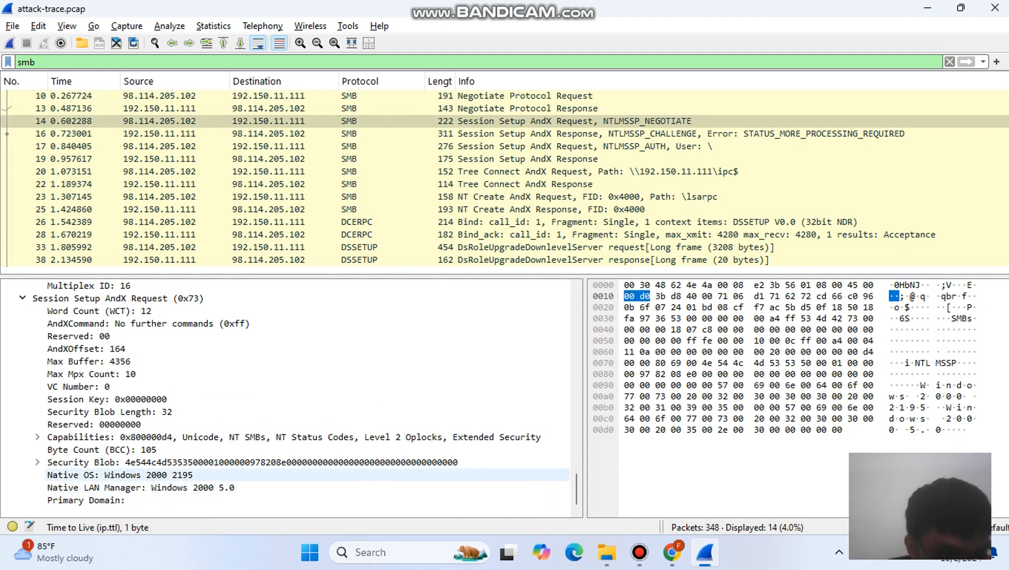
click(193, 487)
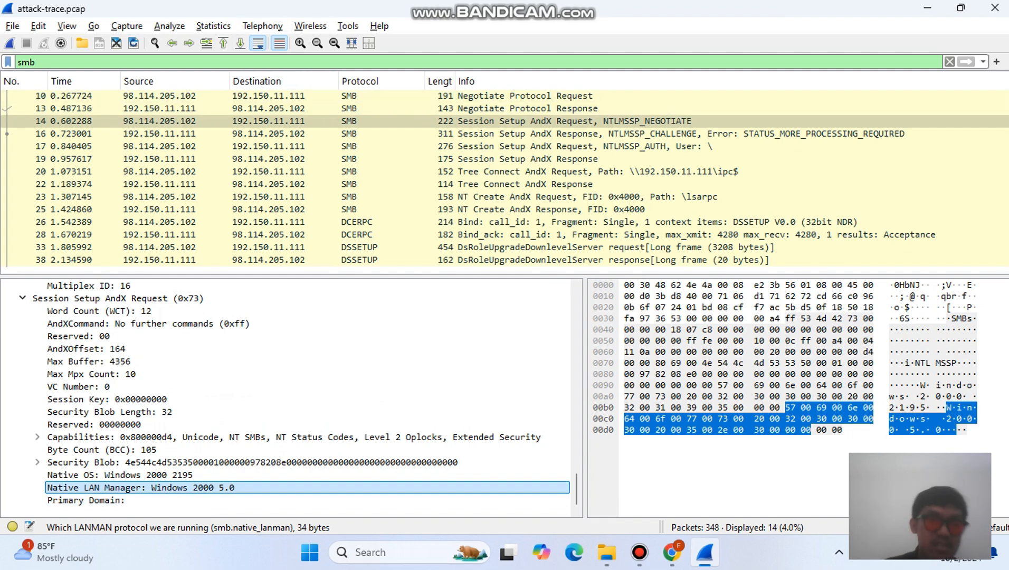
- Clear the smb display filter so that all packets of the capture are listed
click(35, 62)
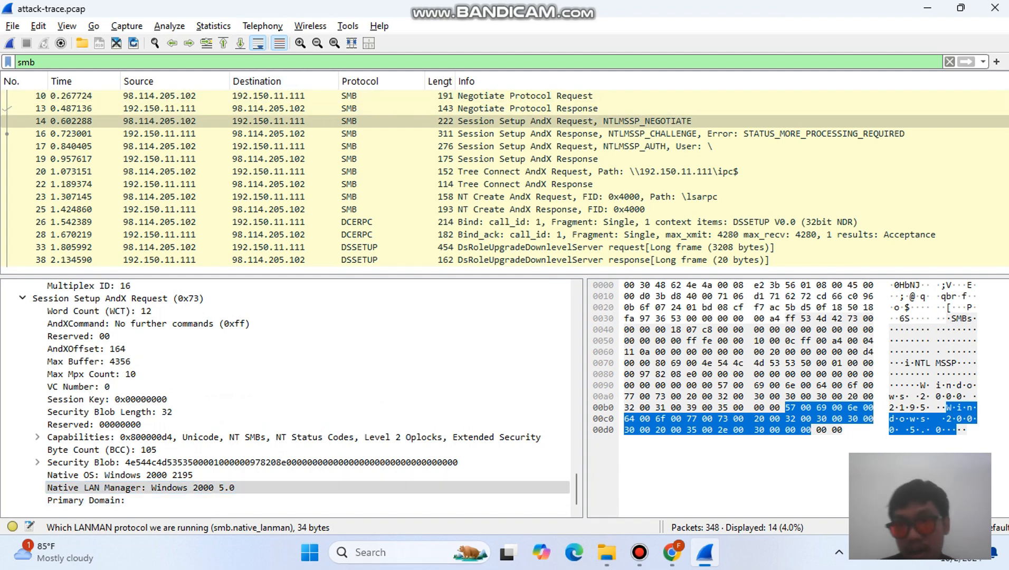
key(BackSpace)
key(BackSpace)
key(BackSpace)
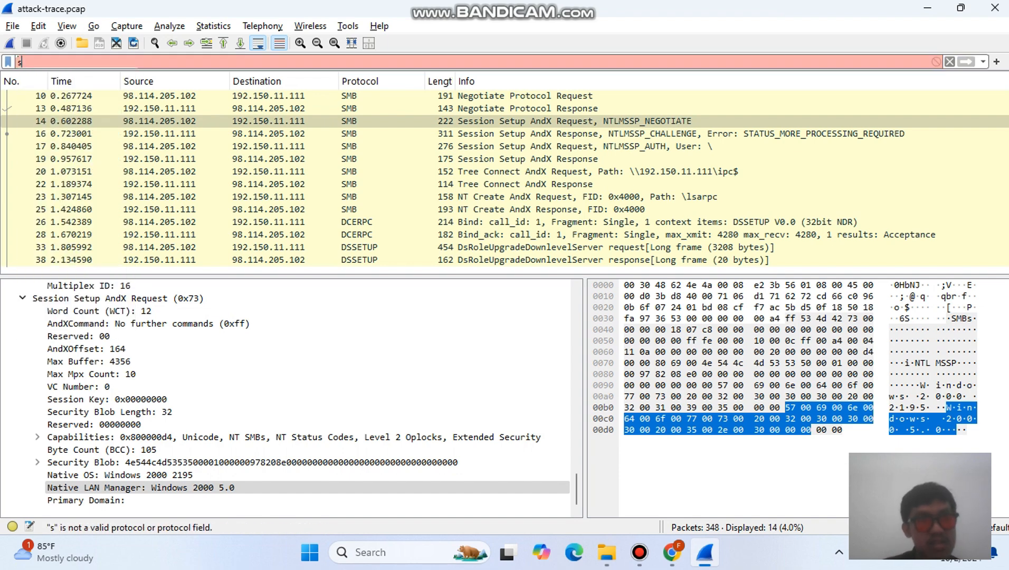
key(Return)
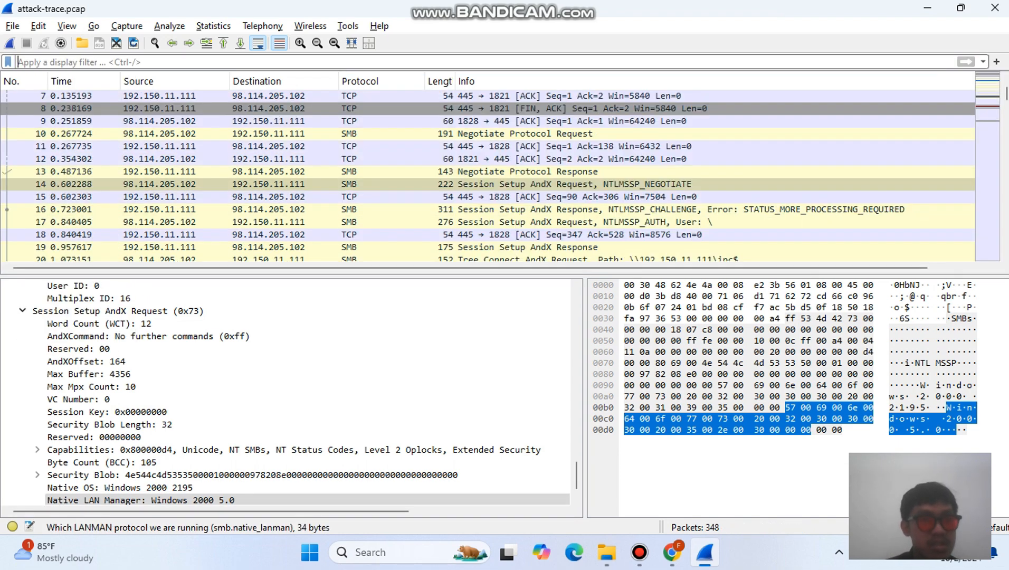
- Follow the TCP stream of packet 10, the SMB Negotiate Protocol Request, and close the stream window
scroll(264, 370, up, 6)
scroll(285, 394, up, 8)
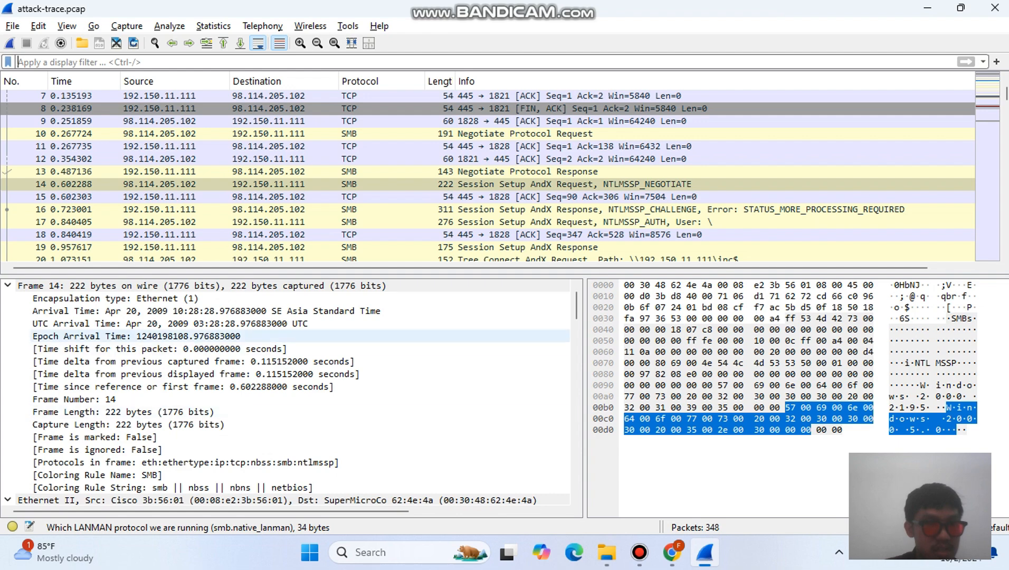
right_click(231, 134)
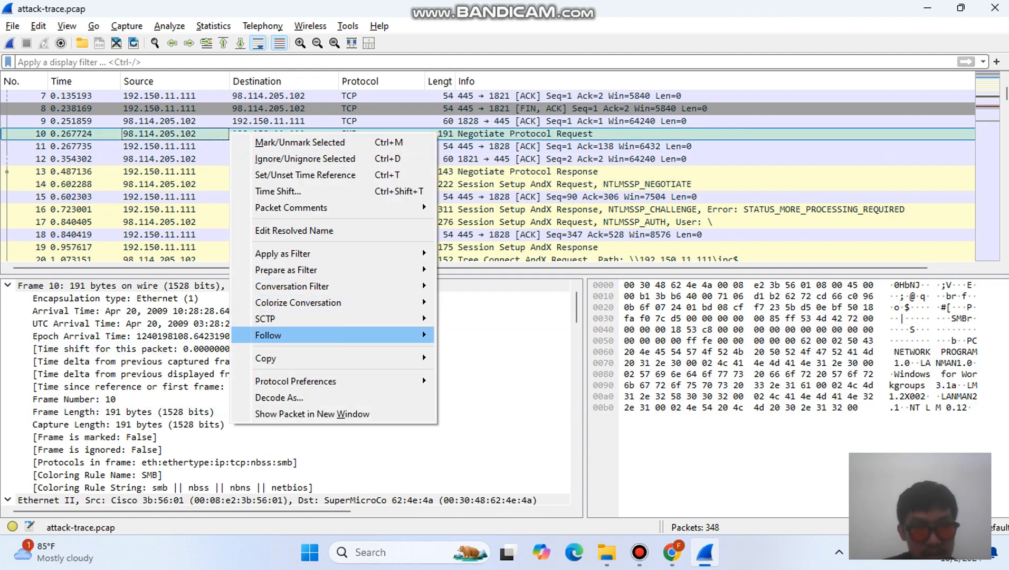
mouse_move(370, 335)
click(509, 335)
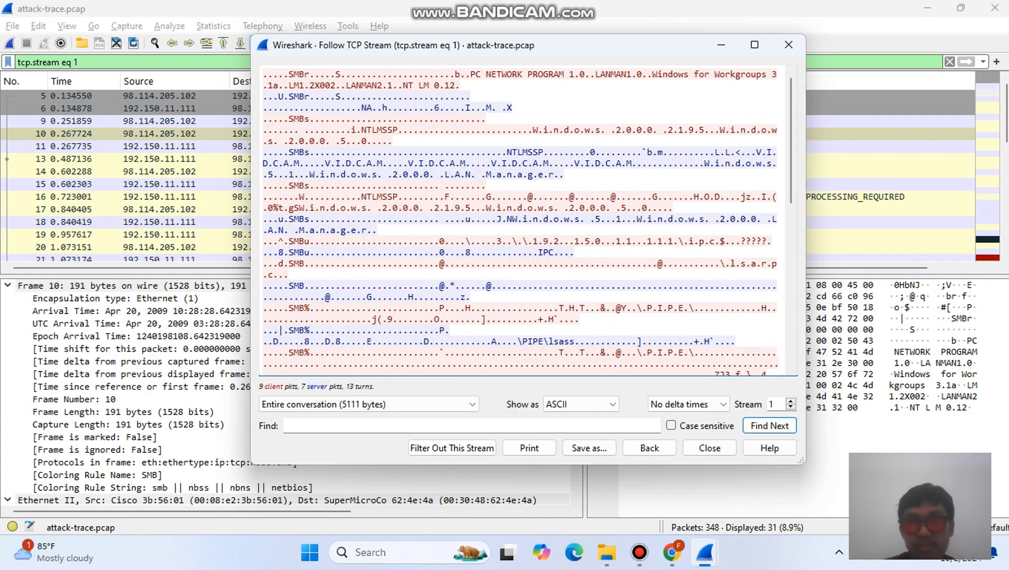
key(Escape)
- Examine the Internet Protocol Version 4 header fields of packet 10
scroll(285, 380, down, 6)
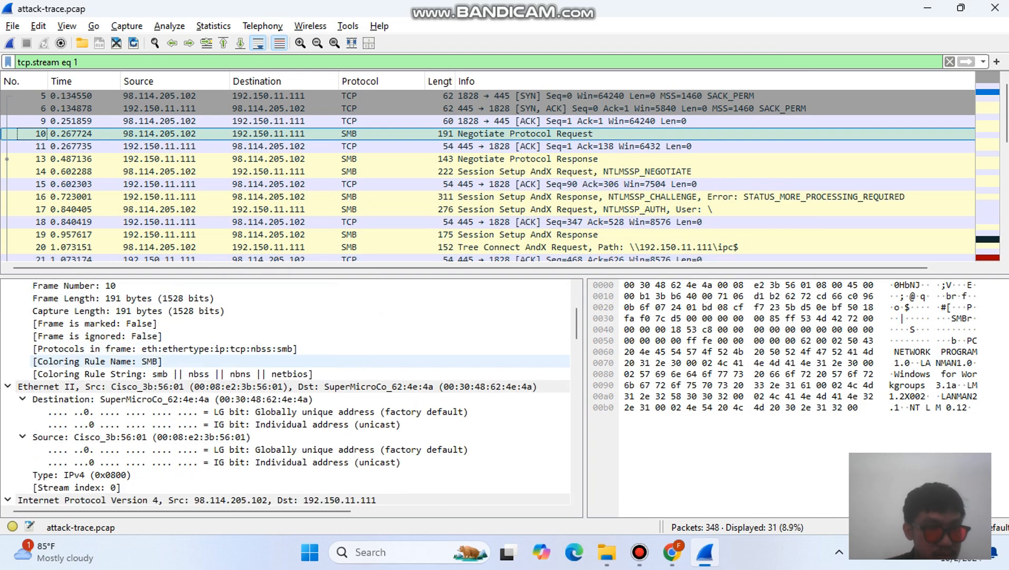
scroll(285, 393, down, 5)
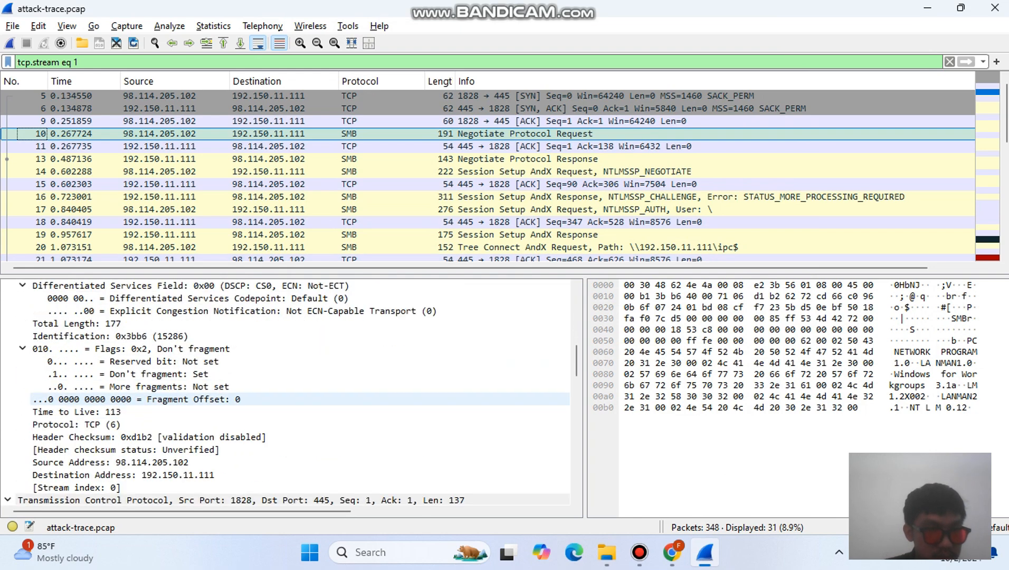
click(77, 361)
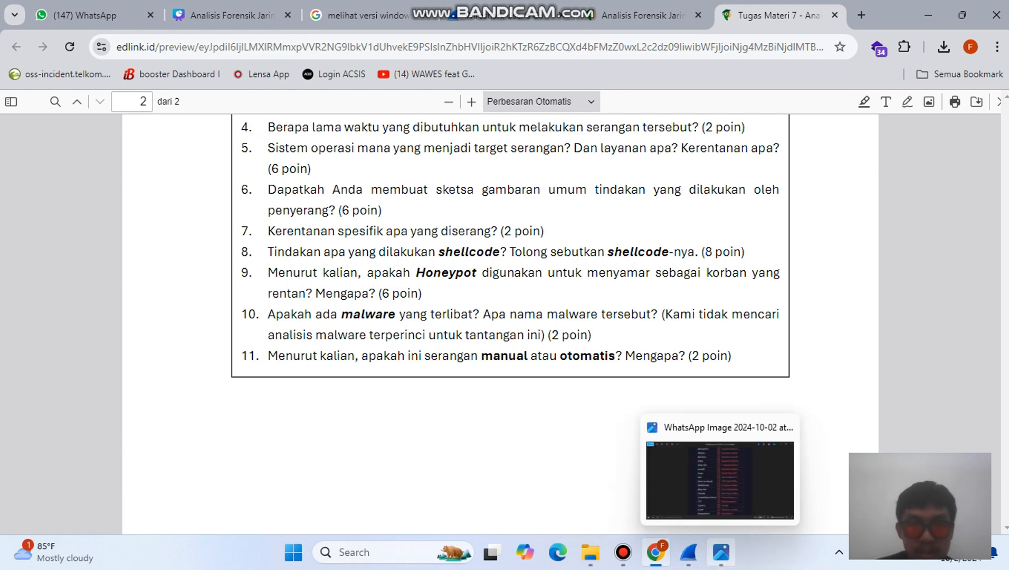
- Switch to the photo viewer and examine the antivirus vendors' malware detection names in the WhatsApp image
click(721, 552)
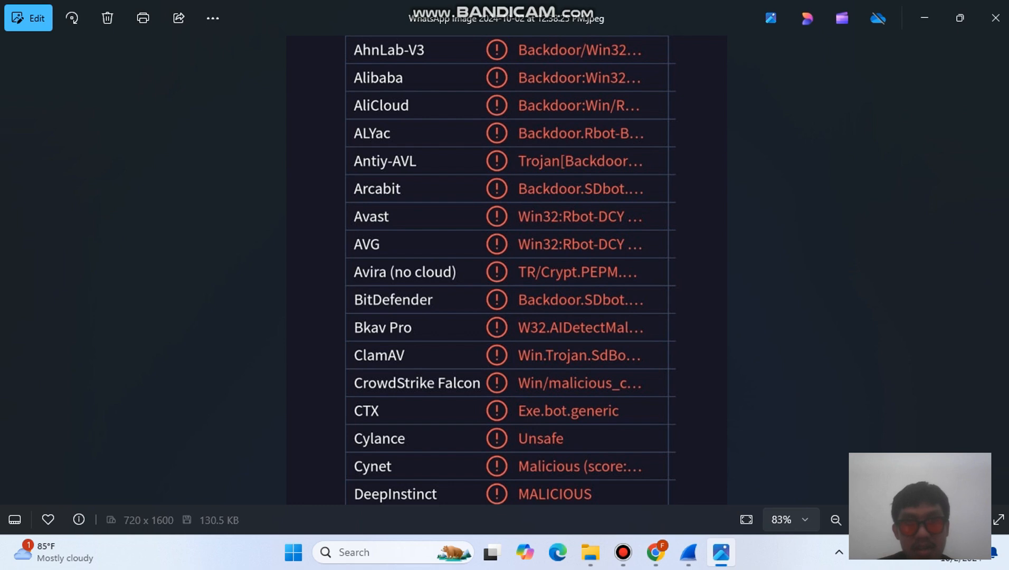
scroll(506, 369, up, 1)
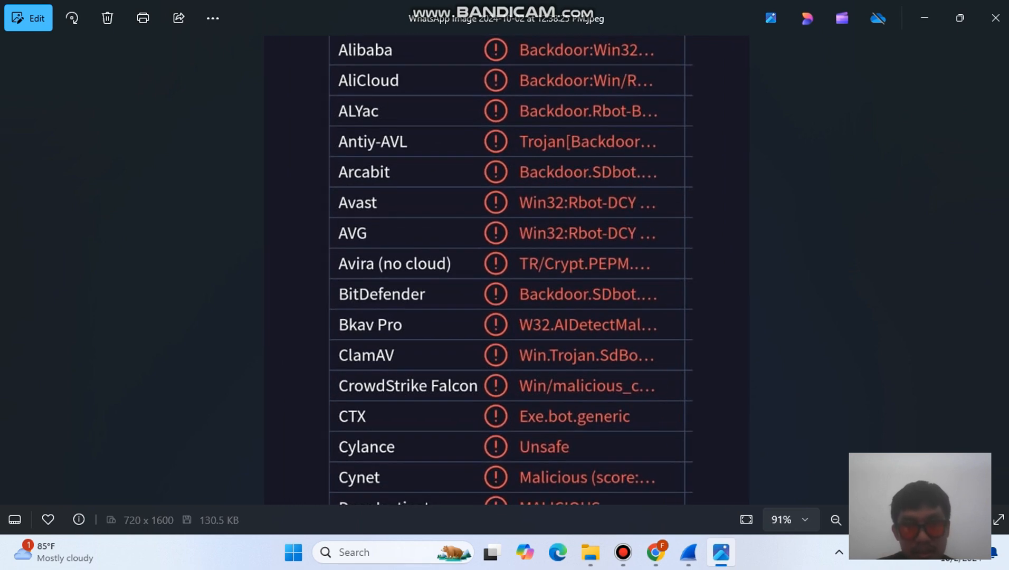
scroll(511, 269, up, 1)
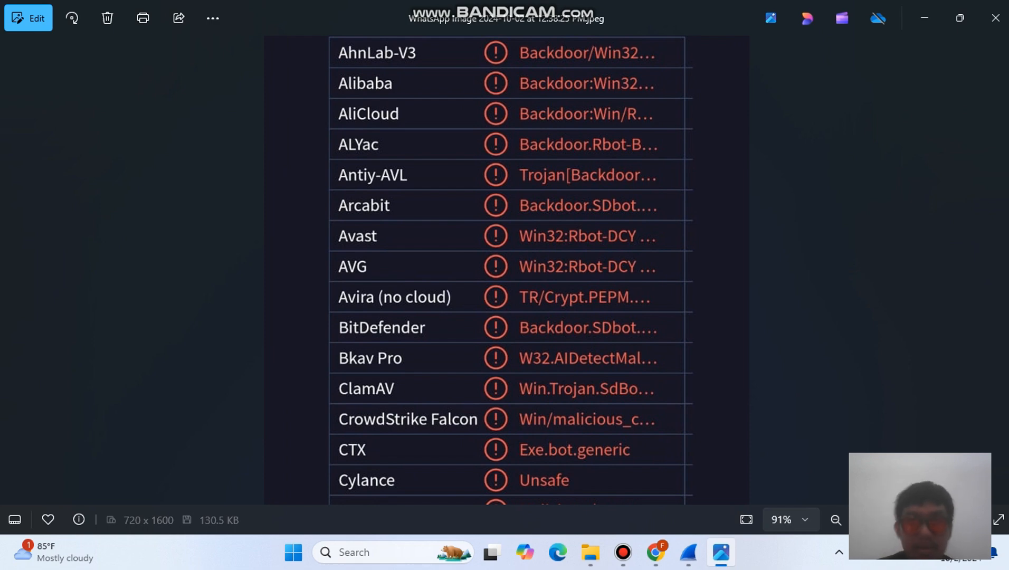
- Read through the remaining detection entries in the malware scan image, from AhnLab-V3 down to K7AntiVirus
scroll(511, 269, down, 2)
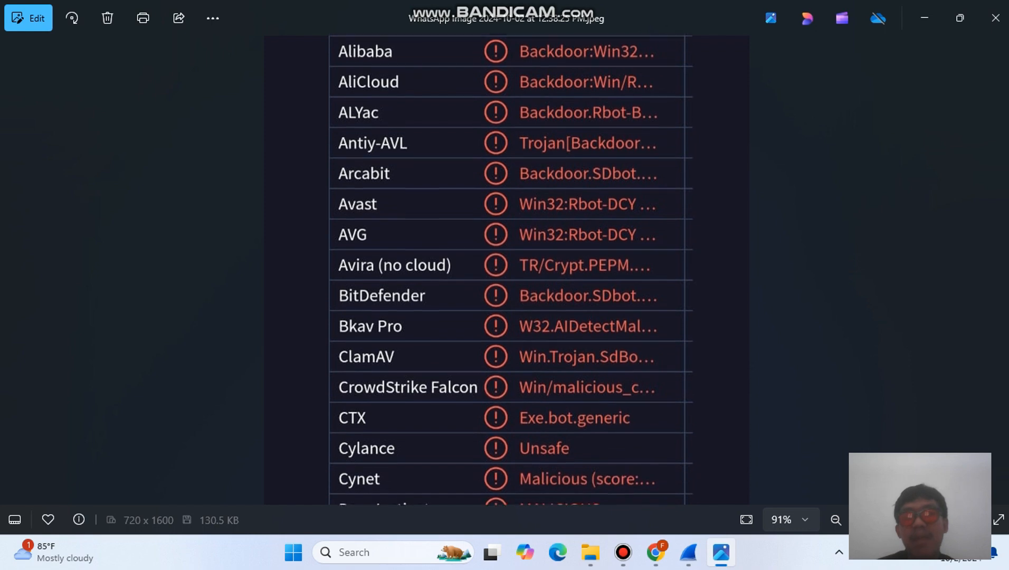
scroll(511, 269, up, 1)
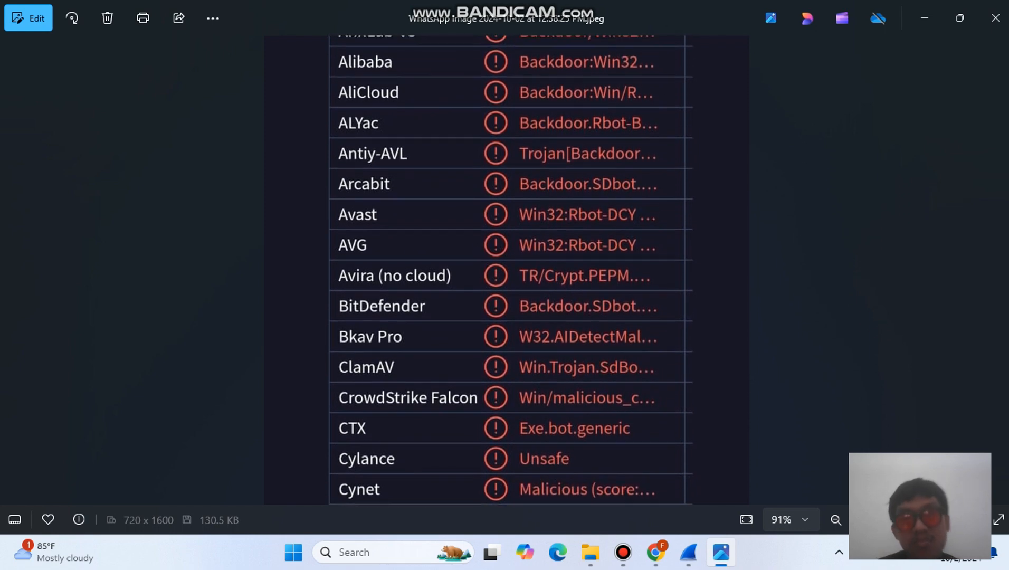
scroll(511, 270, up, 1)
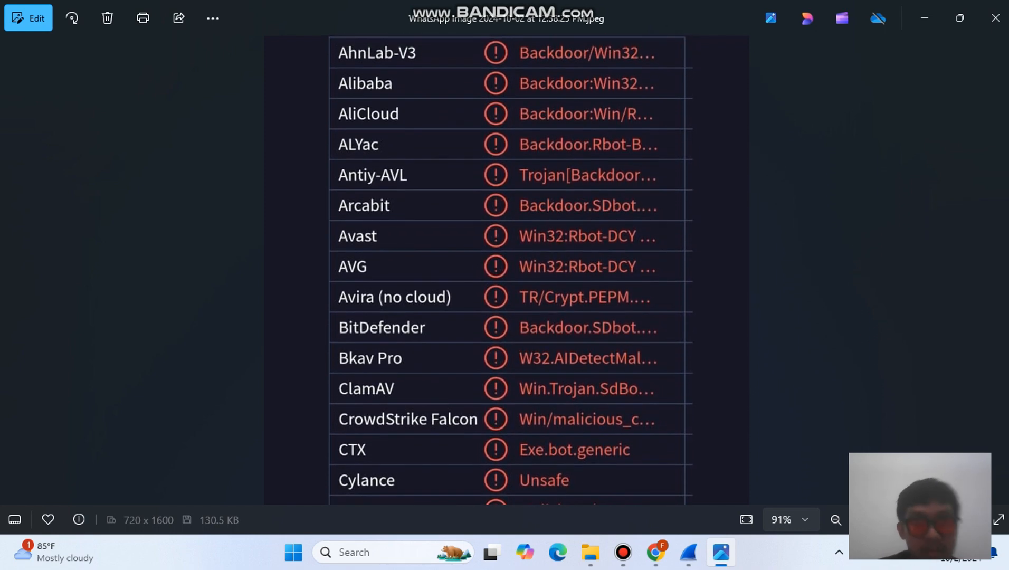
scroll(511, 269, down, 1)
scroll(511, 270, down, 4)
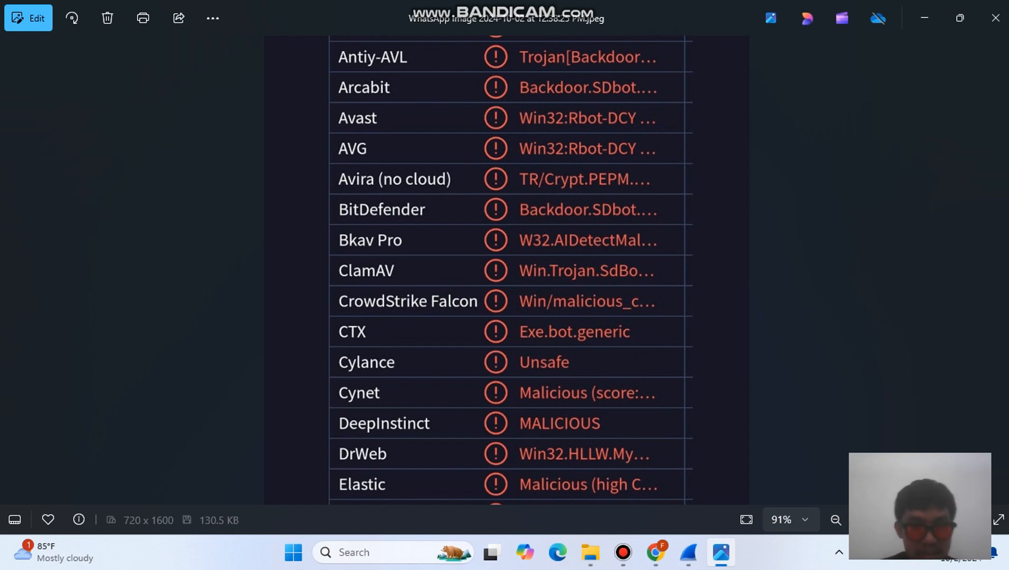
scroll(510, 199, down, 1)
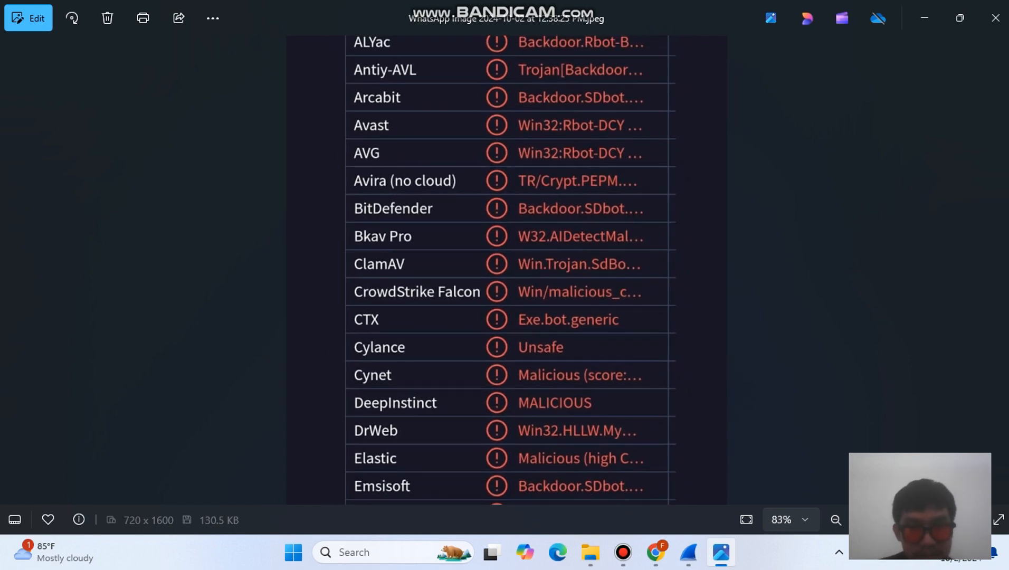
scroll(511, 271, down, 5)
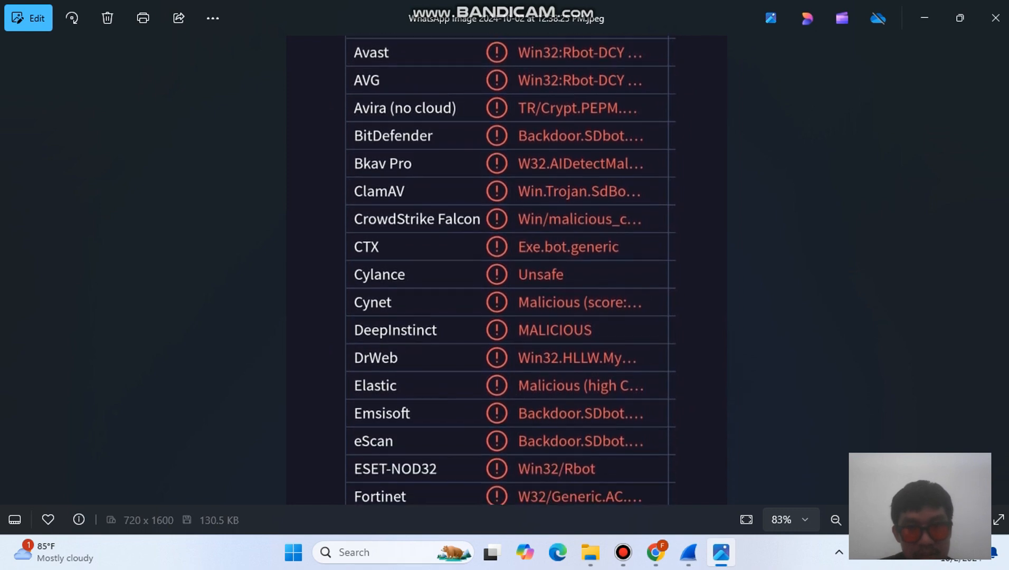
scroll(511, 270, down, 4)
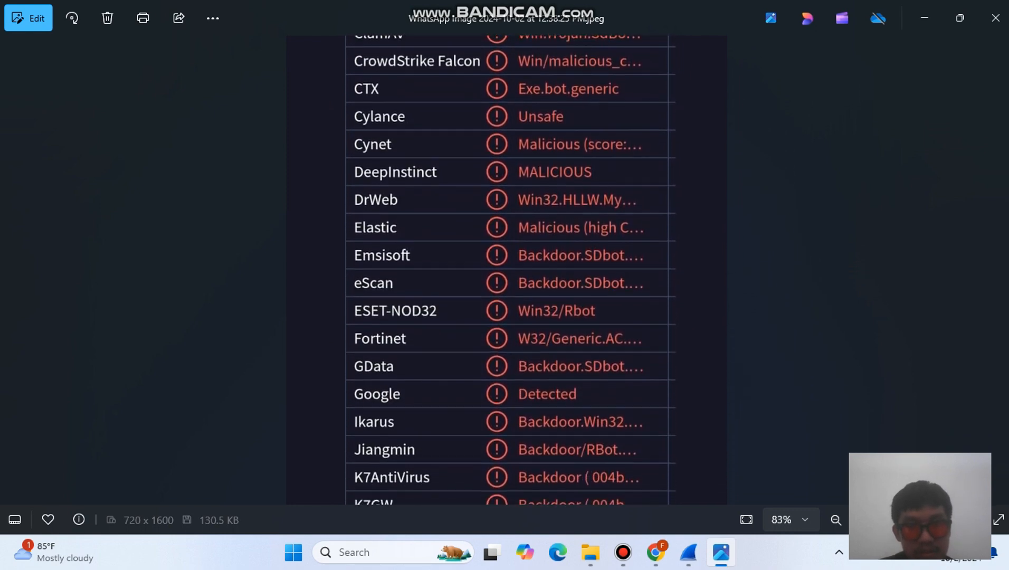
scroll(511, 270, down, 1)
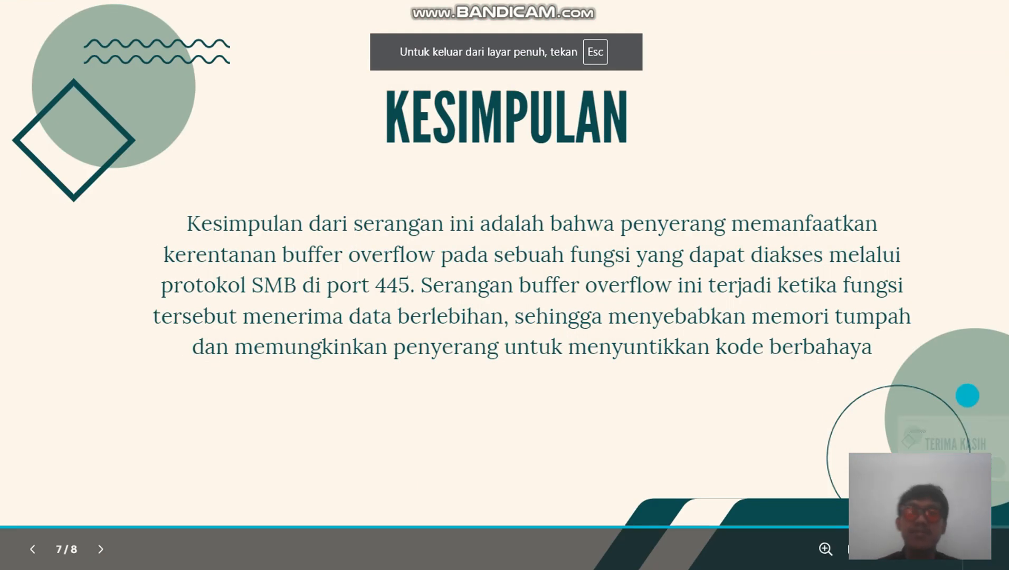
key(Right)
key(Left)
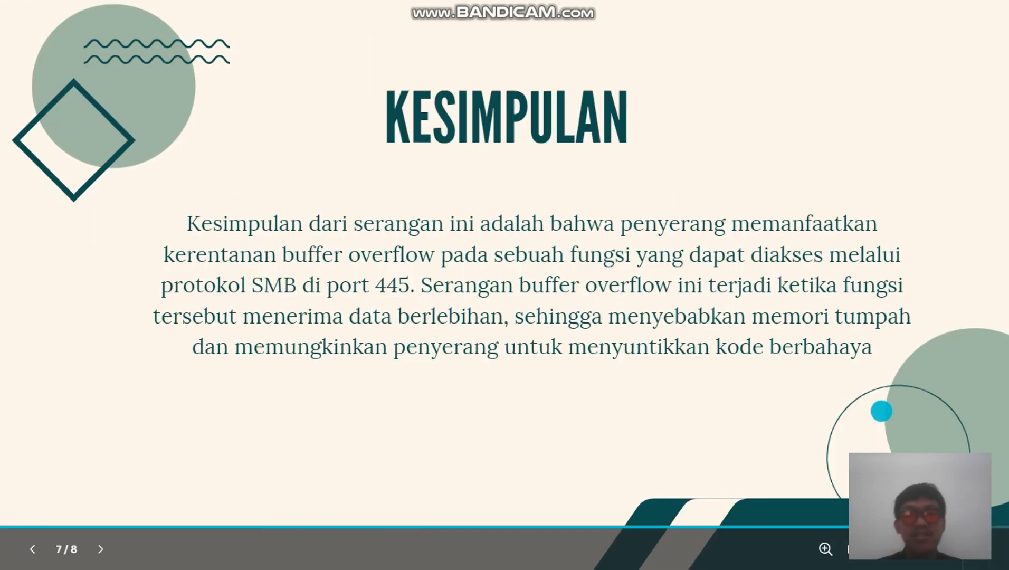